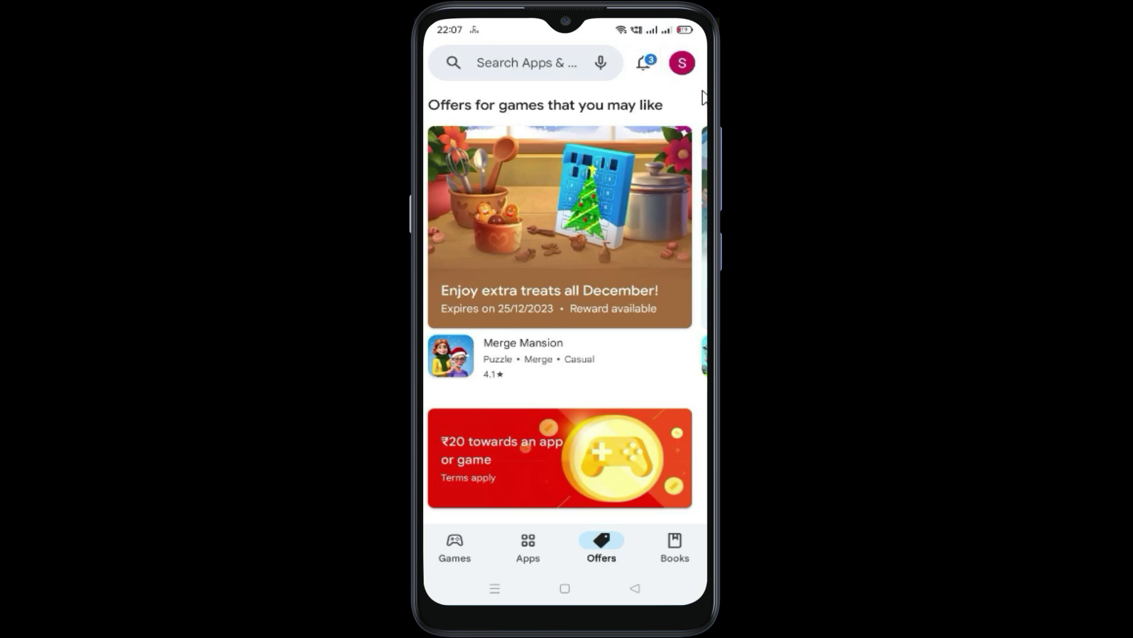
# Open the Google account menu from the Play Store profile avatar.
pyautogui.click(681, 62)
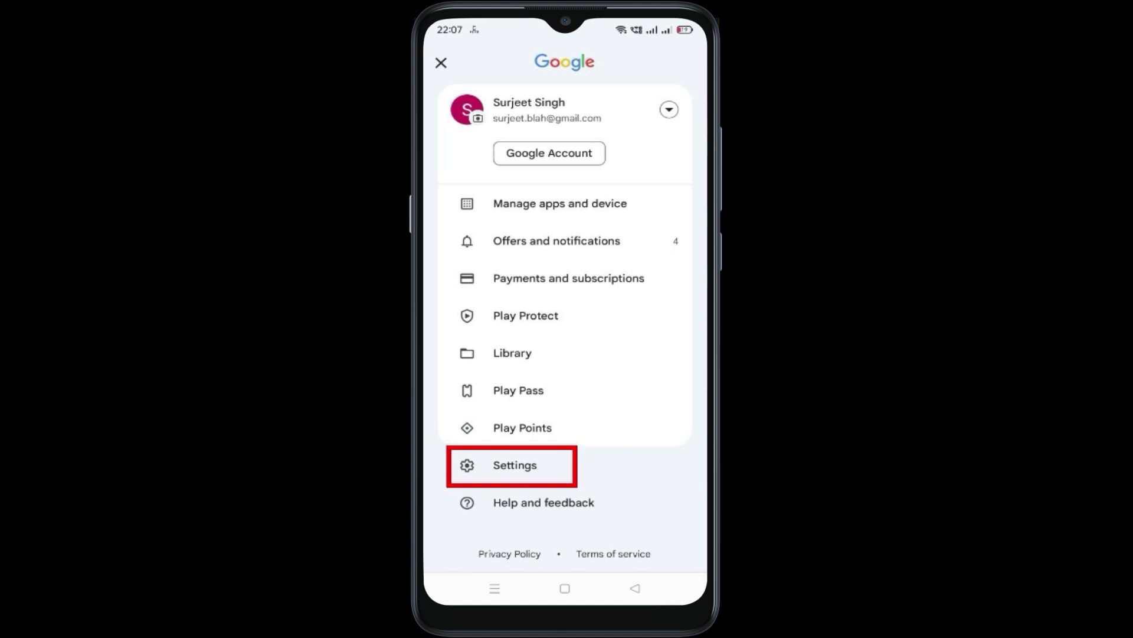
# Open Play Store Settings from the account menu.
pyautogui.click(514, 464)
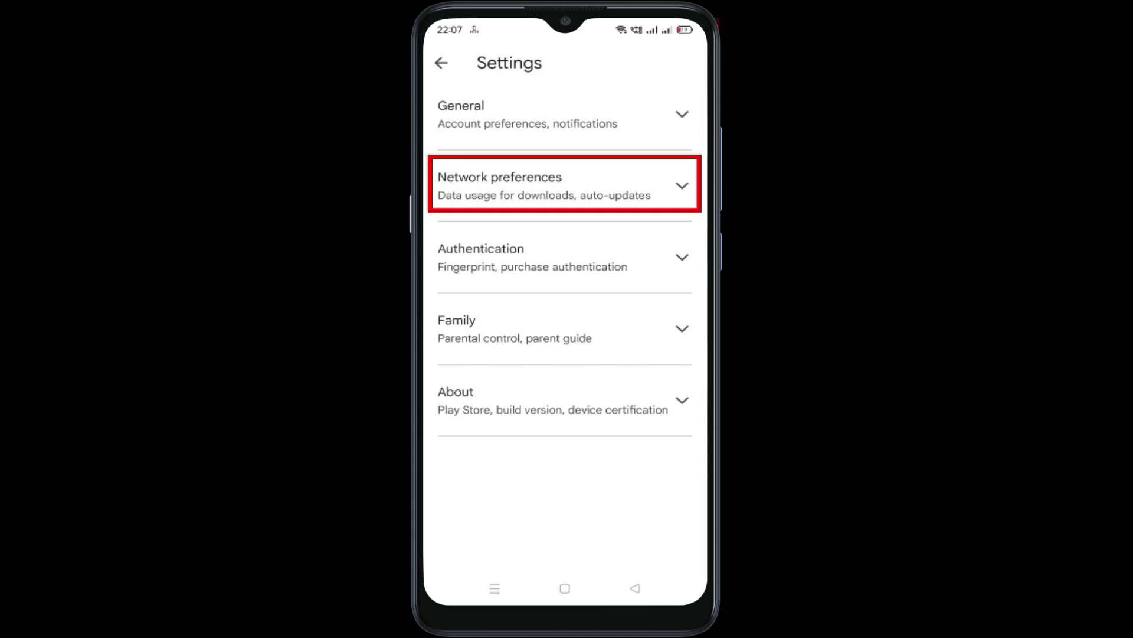
# Set Play Store's app download preference to Over any network, then return to the home screen.
pyautogui.click(701, 213)
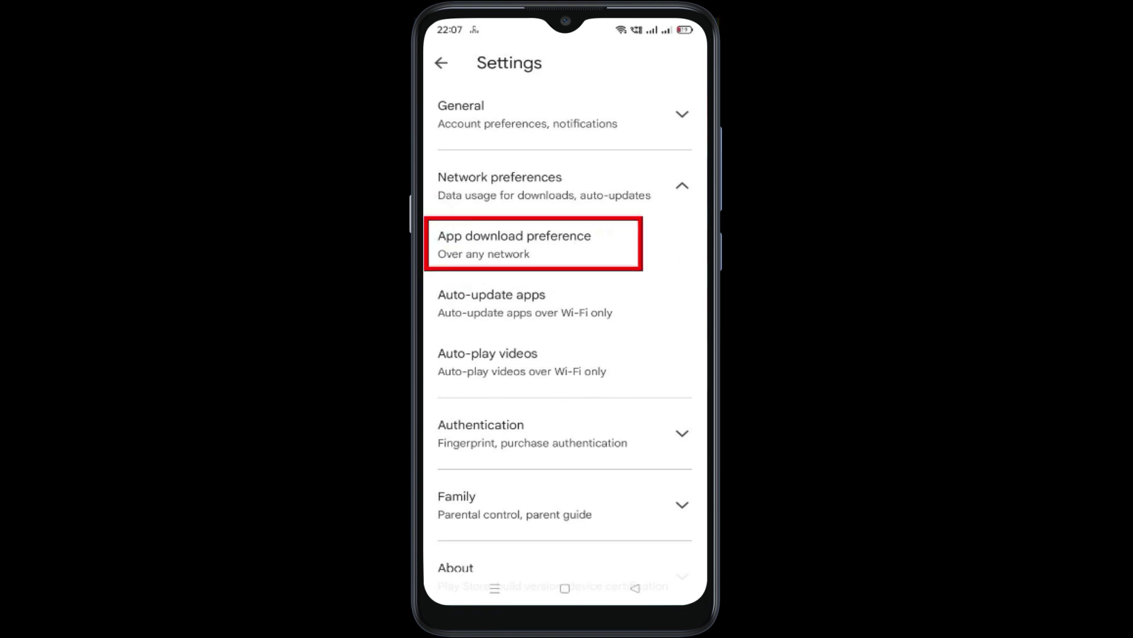
pyautogui.click(642, 272)
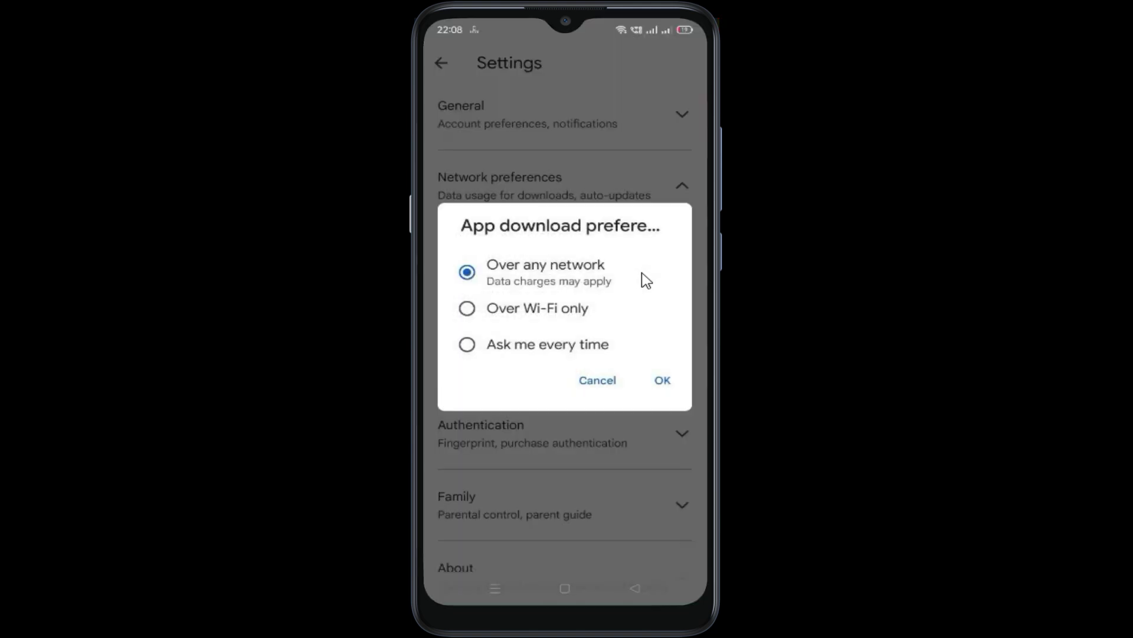
pyautogui.click(455, 251)
pyautogui.click(652, 368)
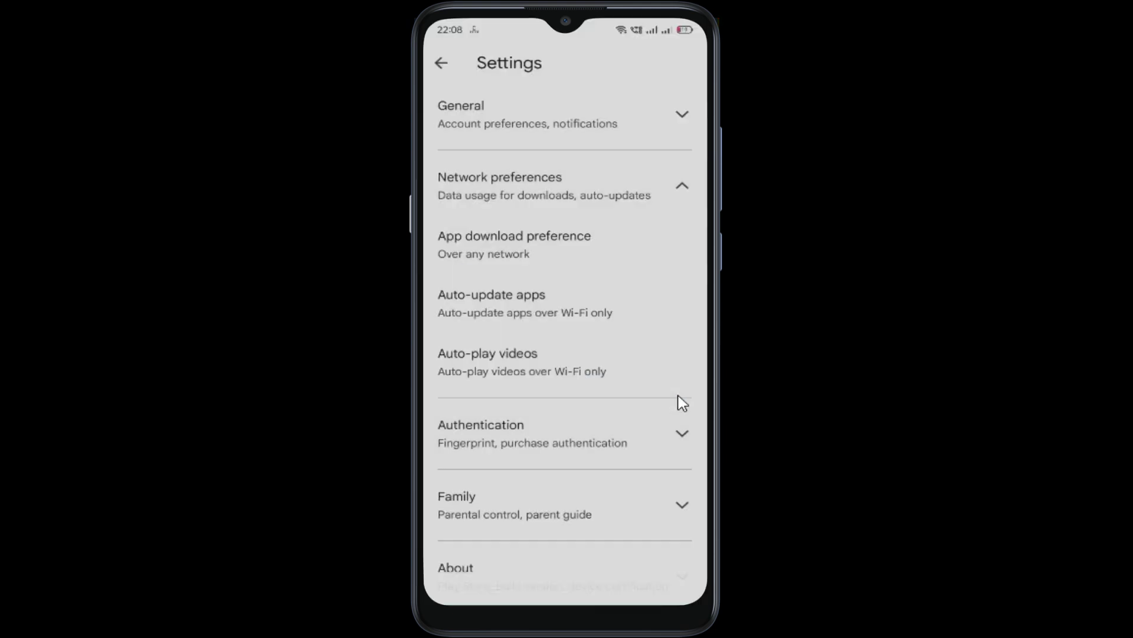
pyautogui.click(635, 587)
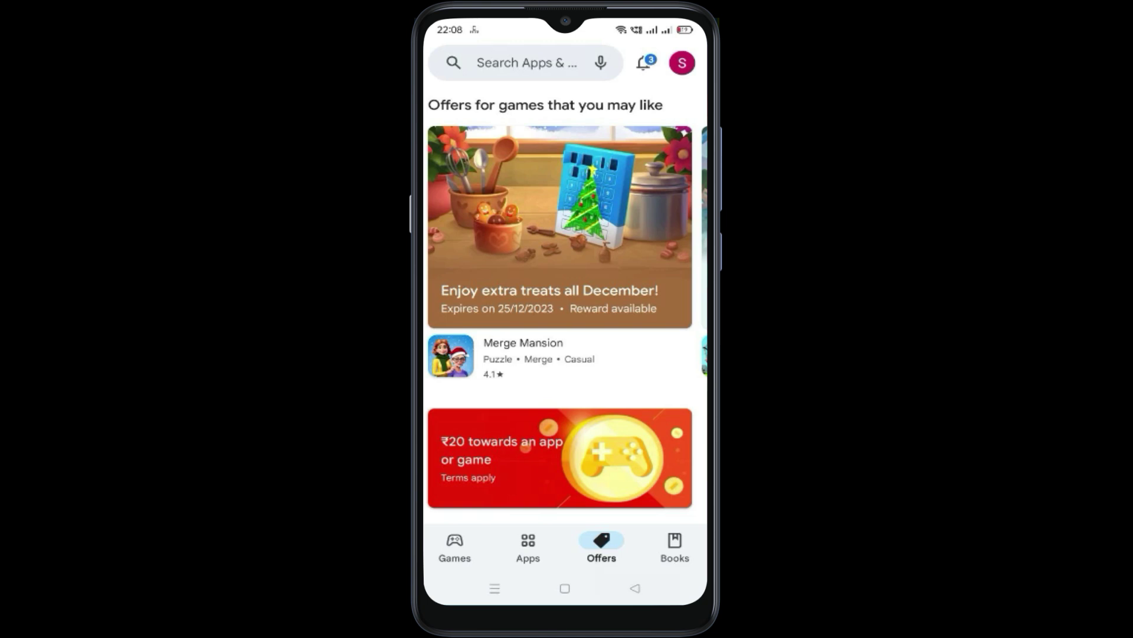
pyautogui.click(635, 587)
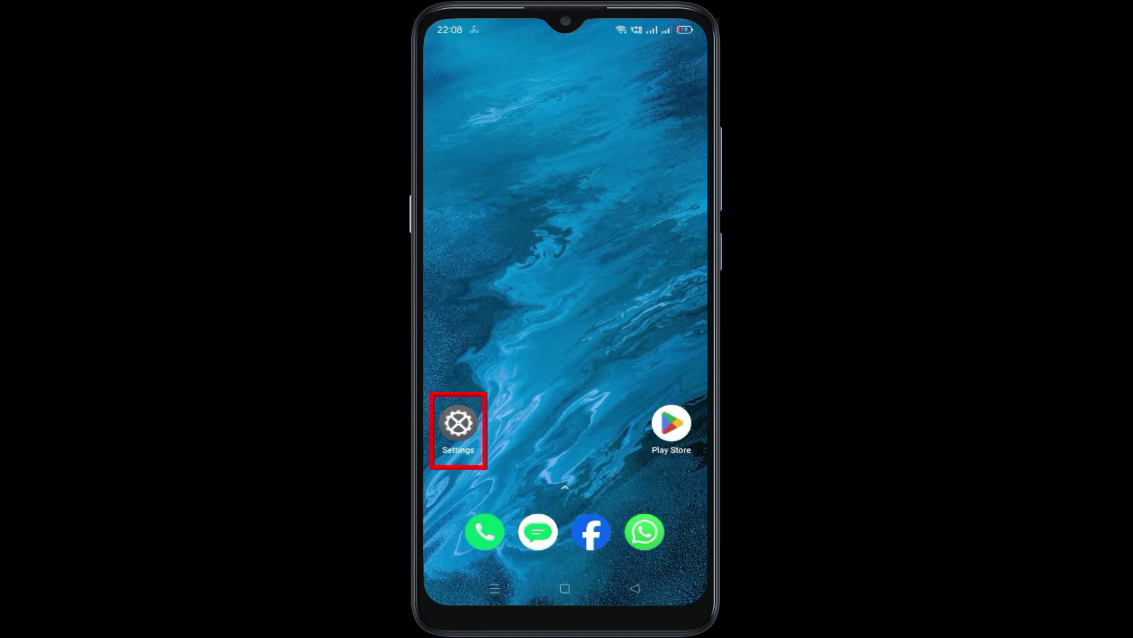
# Open Settings > App management > App list, showing all 167 installed apps.
pyautogui.click(458, 423)
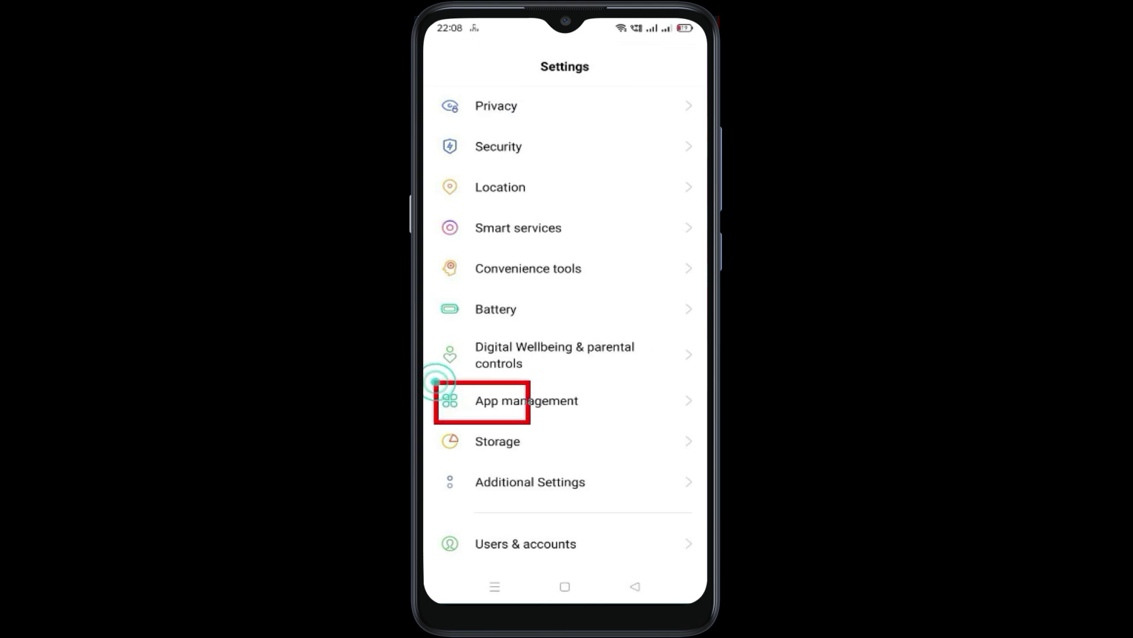
pyautogui.click(627, 423)
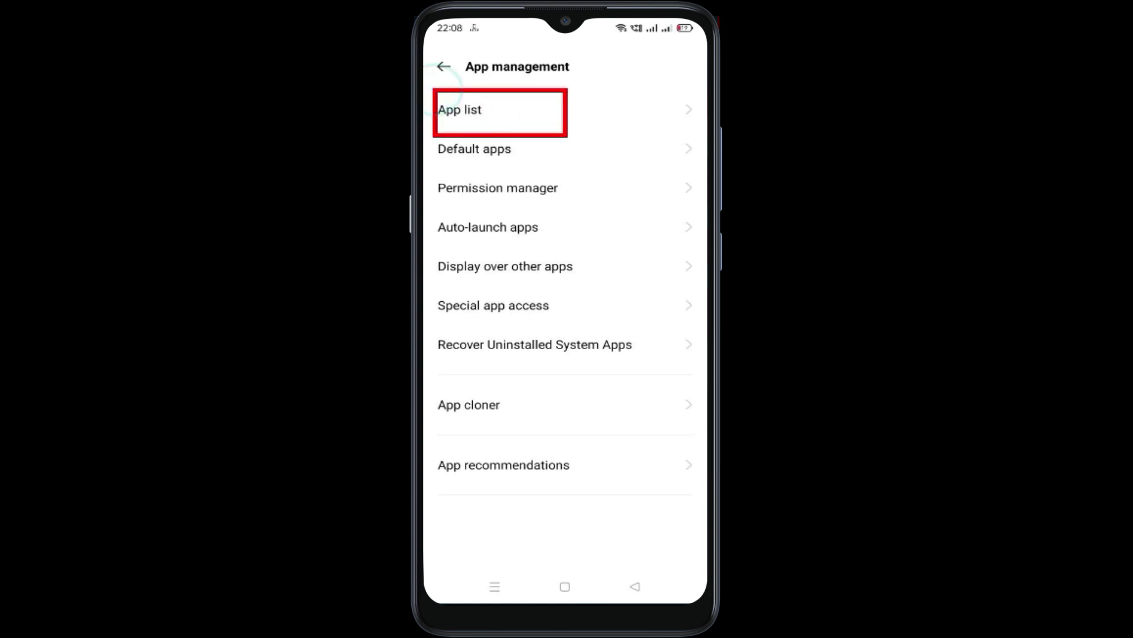
pyautogui.click(569, 135)
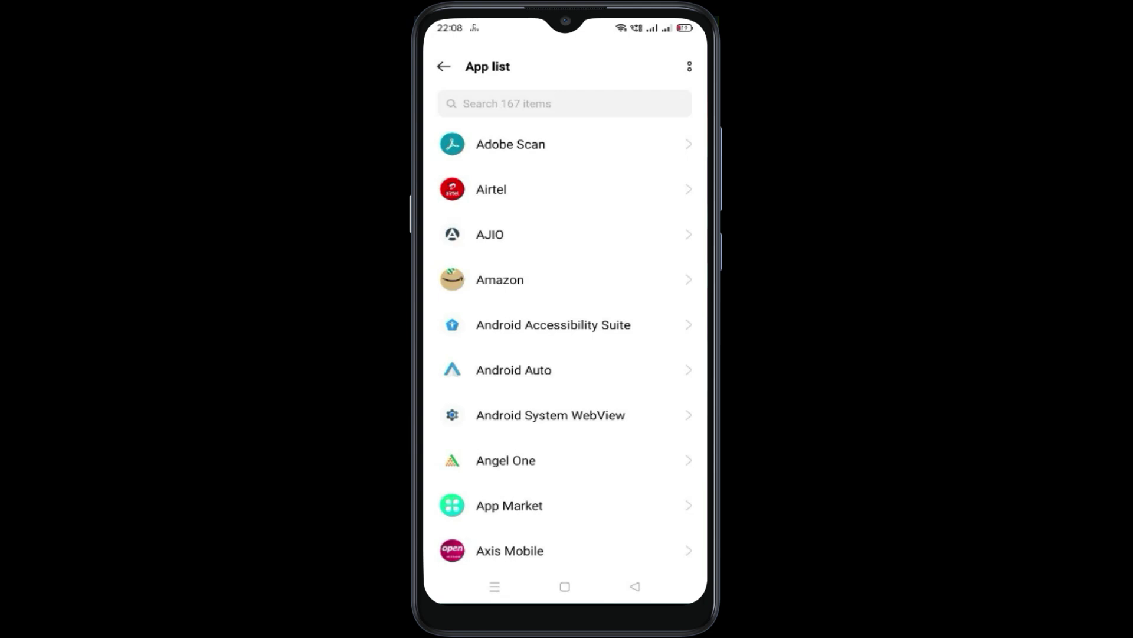
# Search installed apps for 'google play' and open Google Play Store's App info.
pyautogui.click(508, 104)
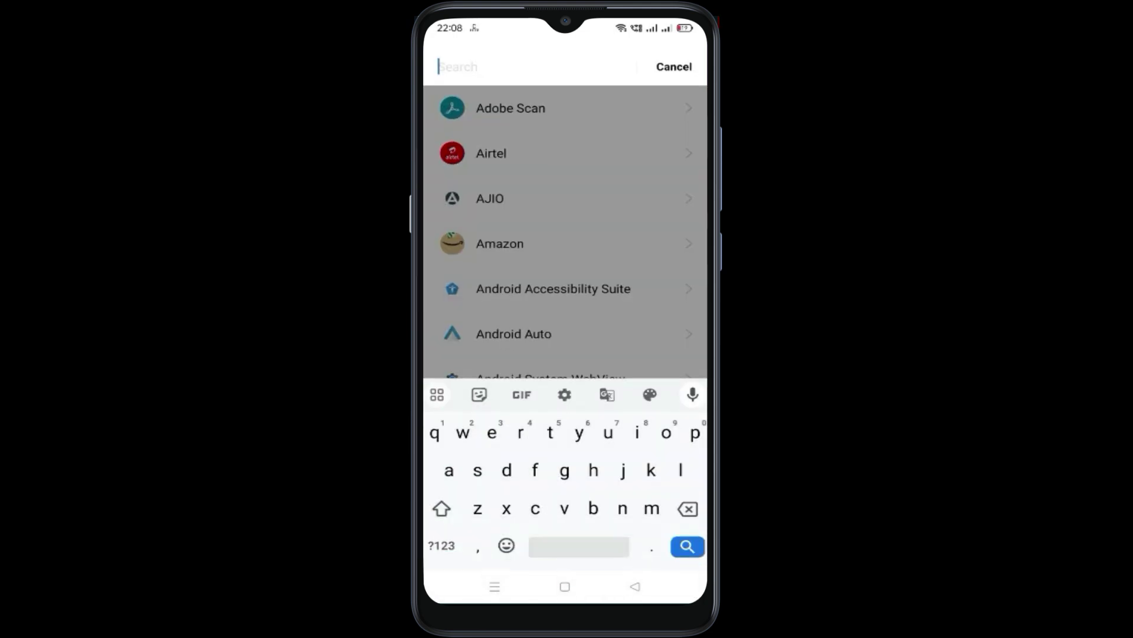
pyautogui.write('g')
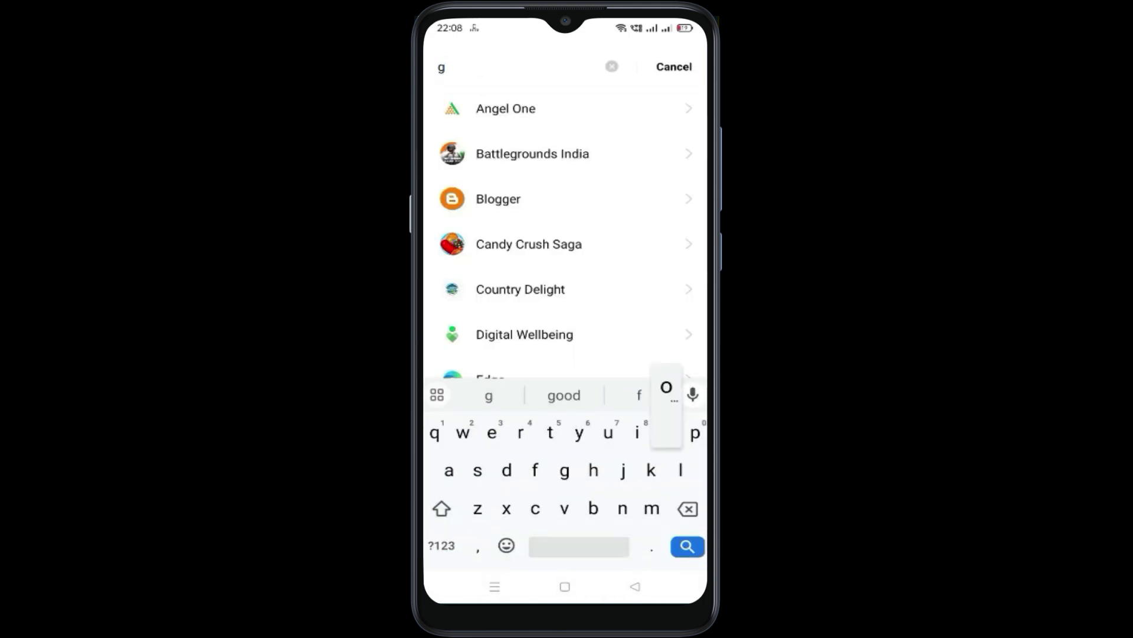
pyautogui.write('oole')
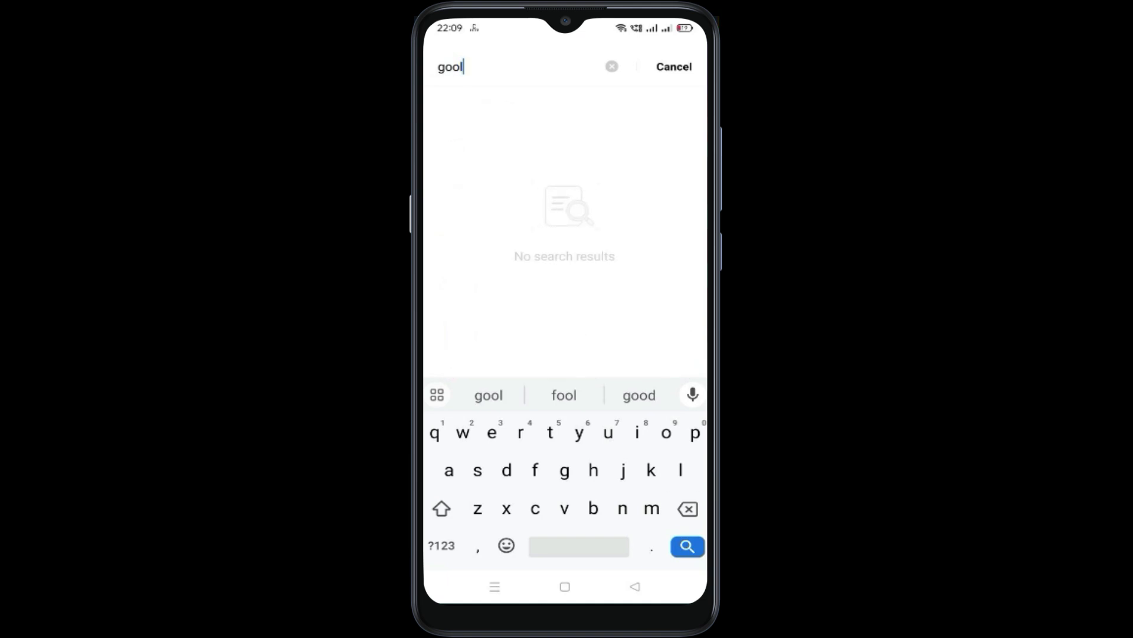
pyautogui.press('BackSpace')
pyautogui.press('BackSpace')
pyautogui.write('gle ')
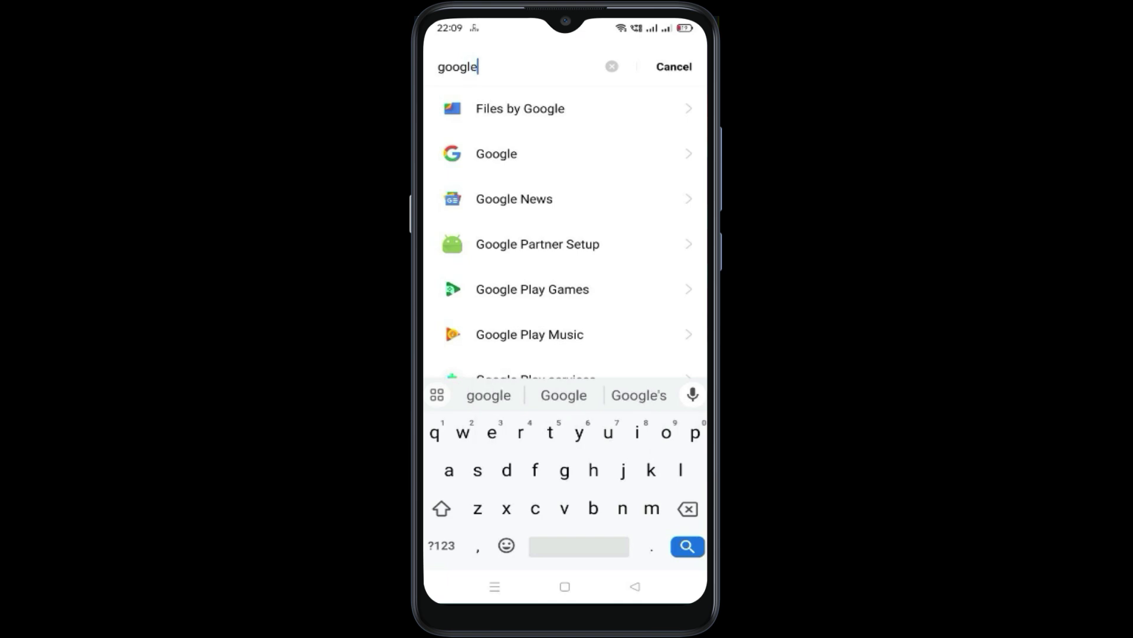
pyautogui.write('play')
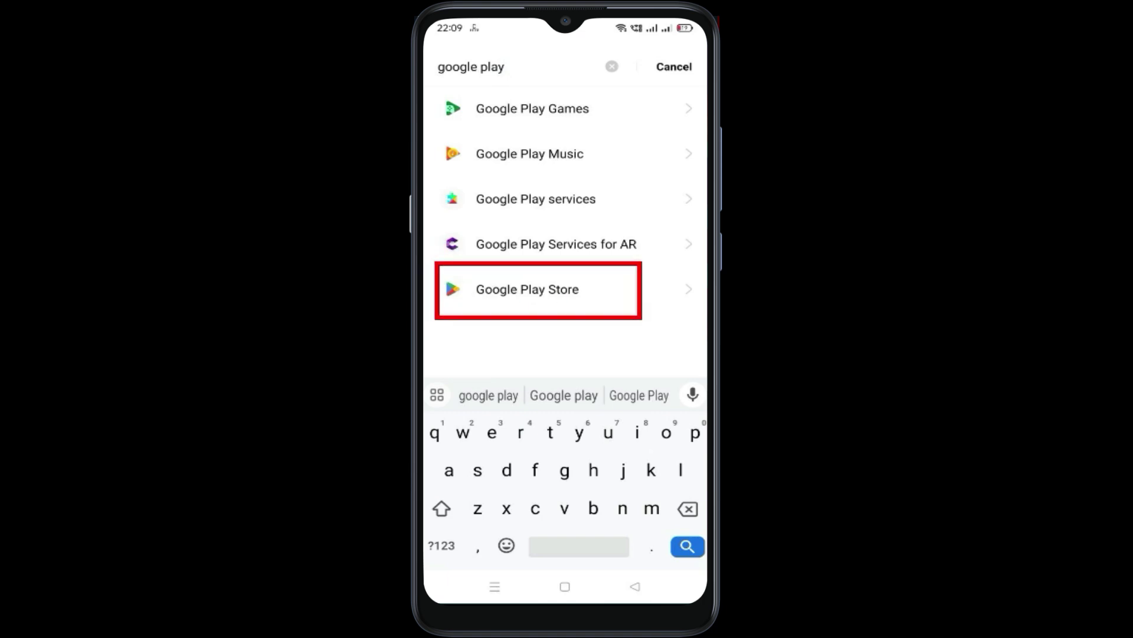
pyautogui.click(640, 318)
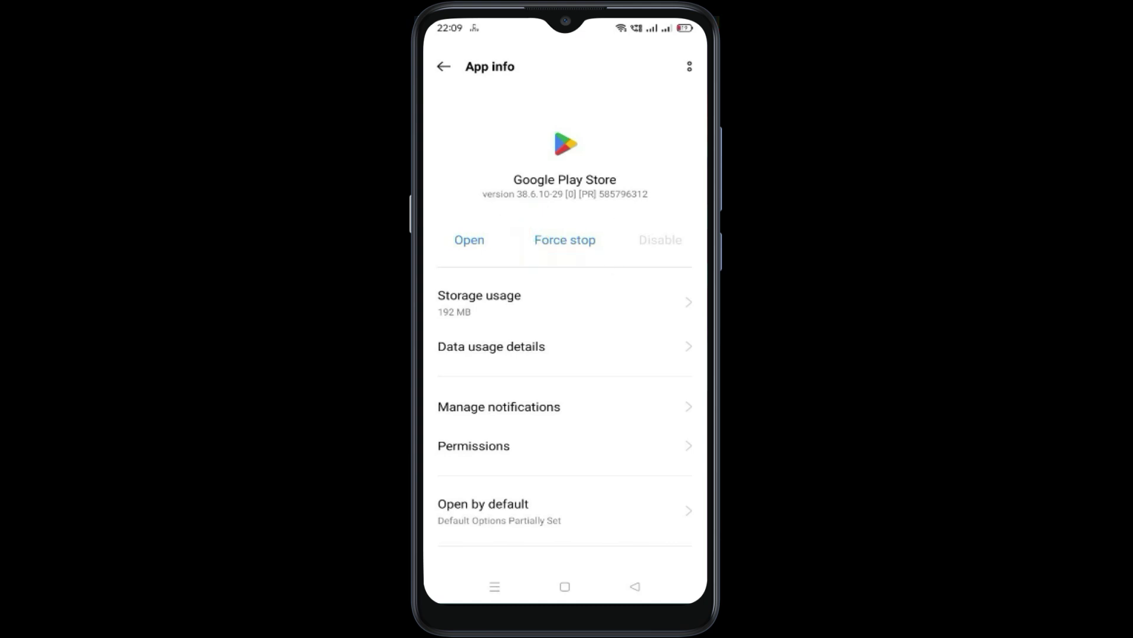
# Force stop Google Play Store, clear its cache and data, leaving 108 MB used.
pyautogui.click(565, 239)
pyautogui.click(593, 327)
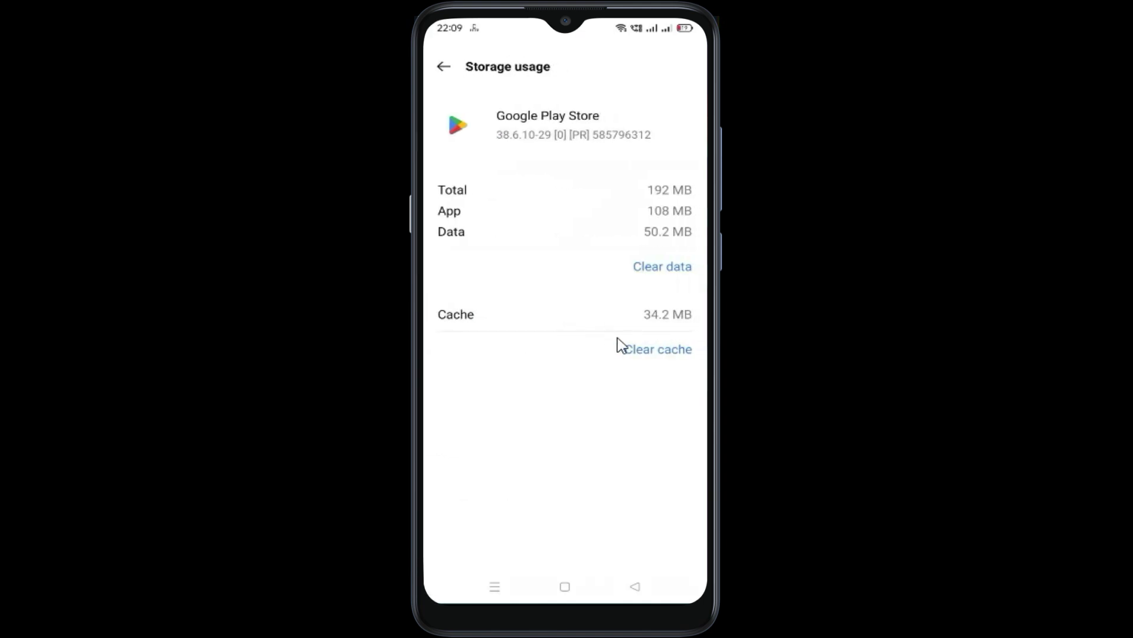
pyautogui.click(617, 340)
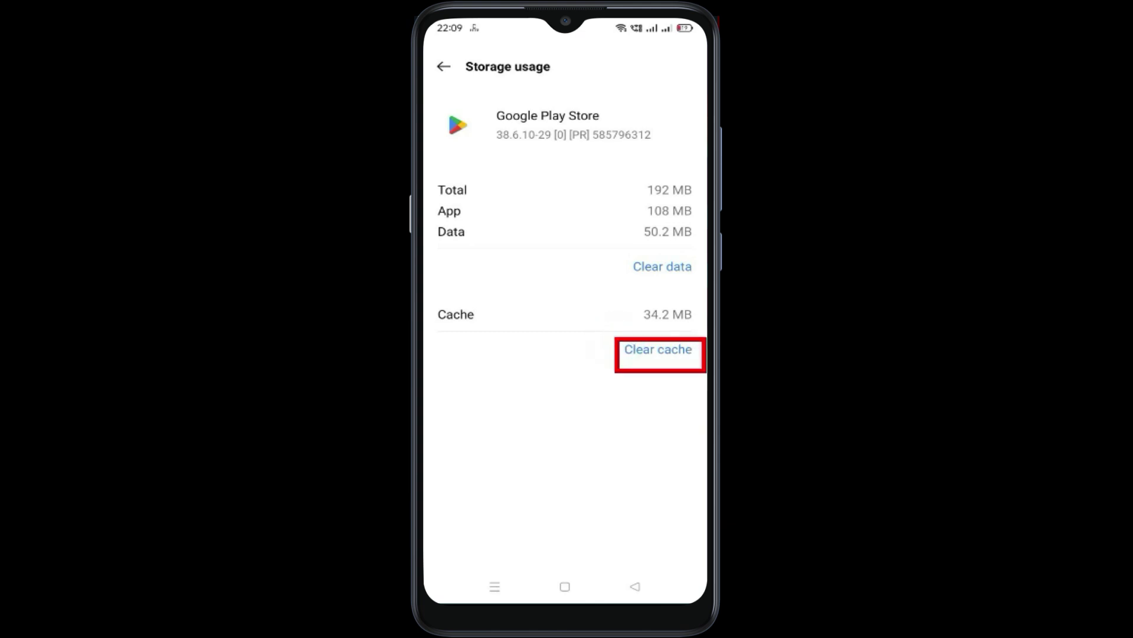
pyautogui.click(701, 372)
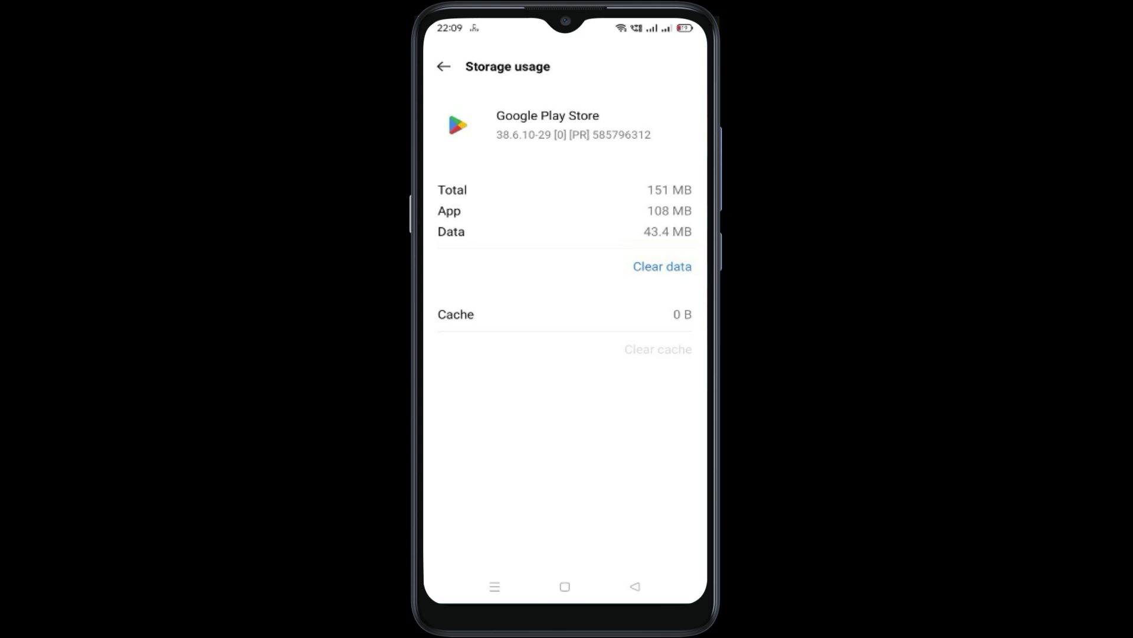
pyautogui.click(662, 266)
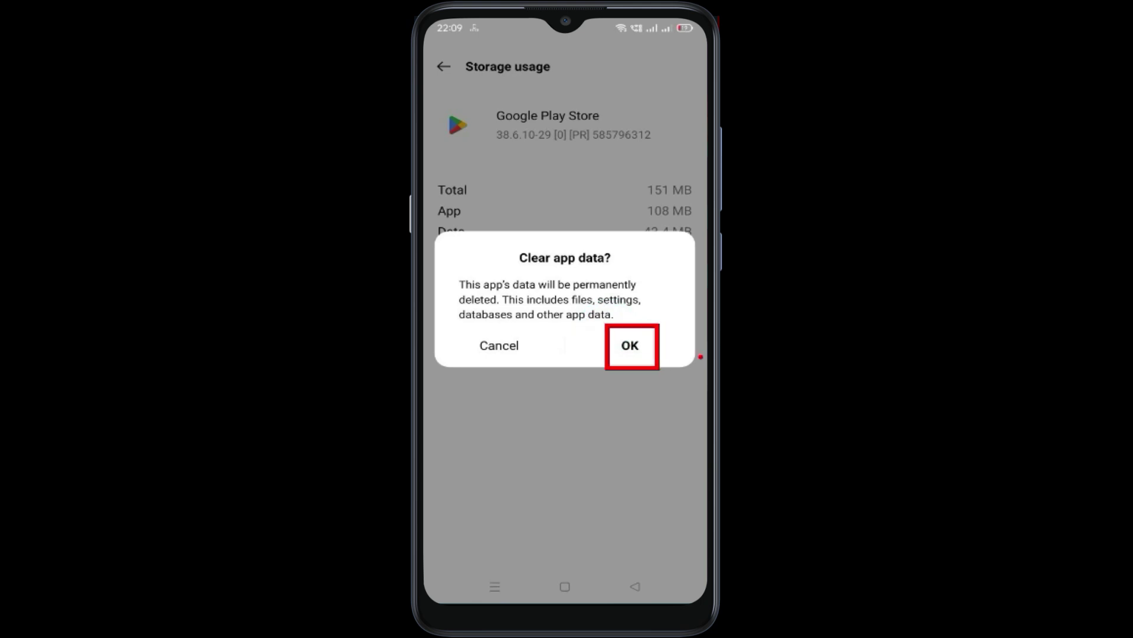
pyautogui.click(630, 345)
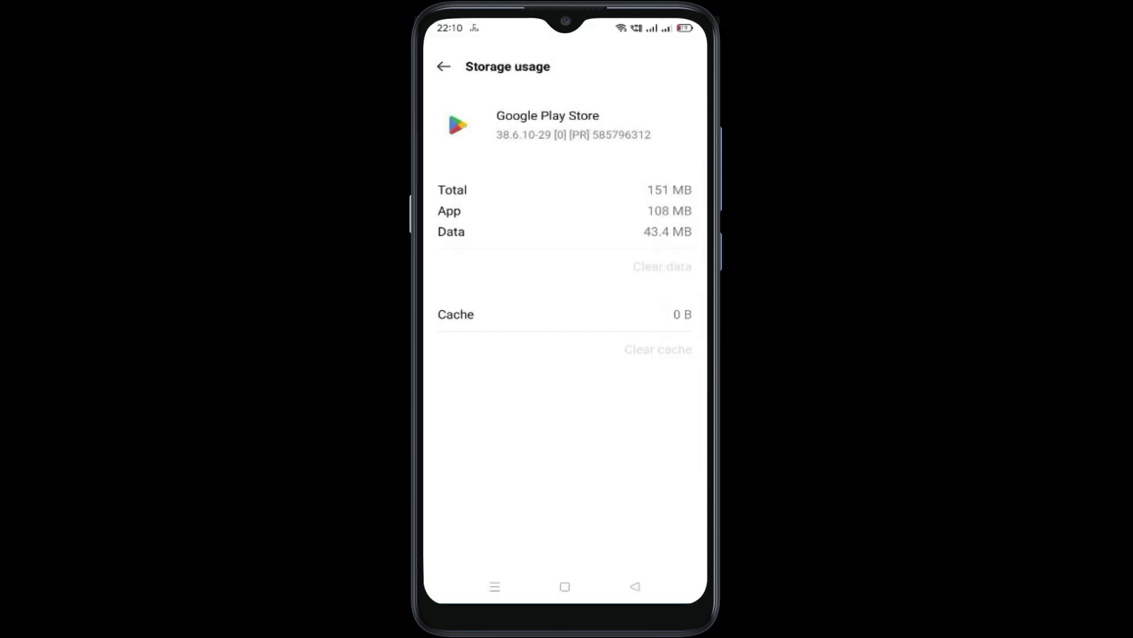
pyautogui.click(635, 586)
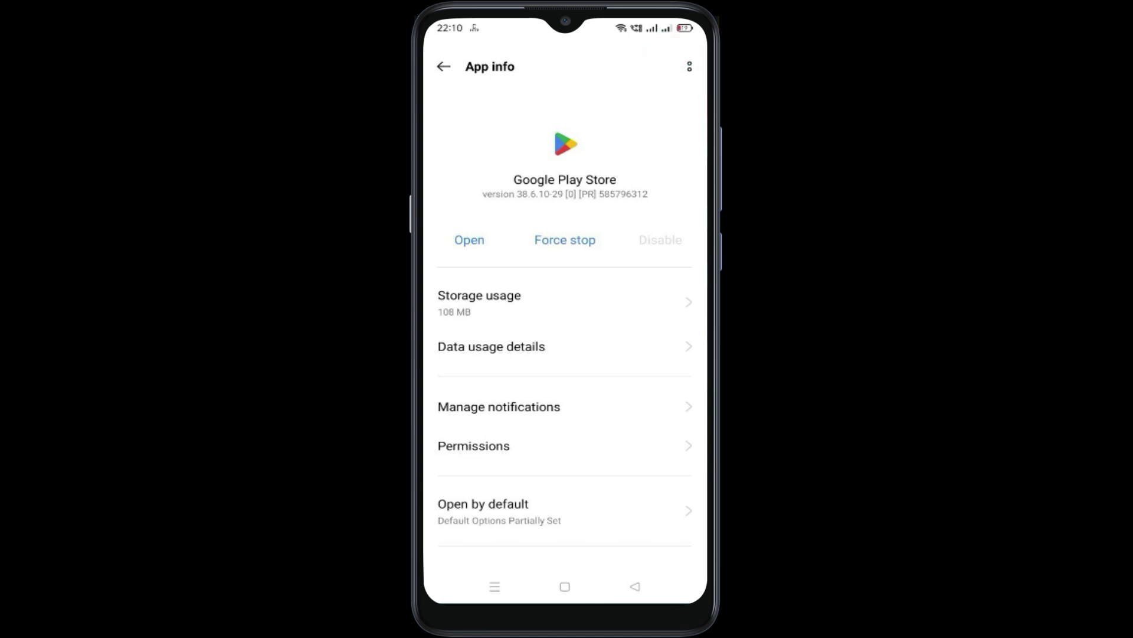
# Uninstall Play Store updates, reverting to factory version 28.3.16-21, and return to results.
pyautogui.click(689, 67)
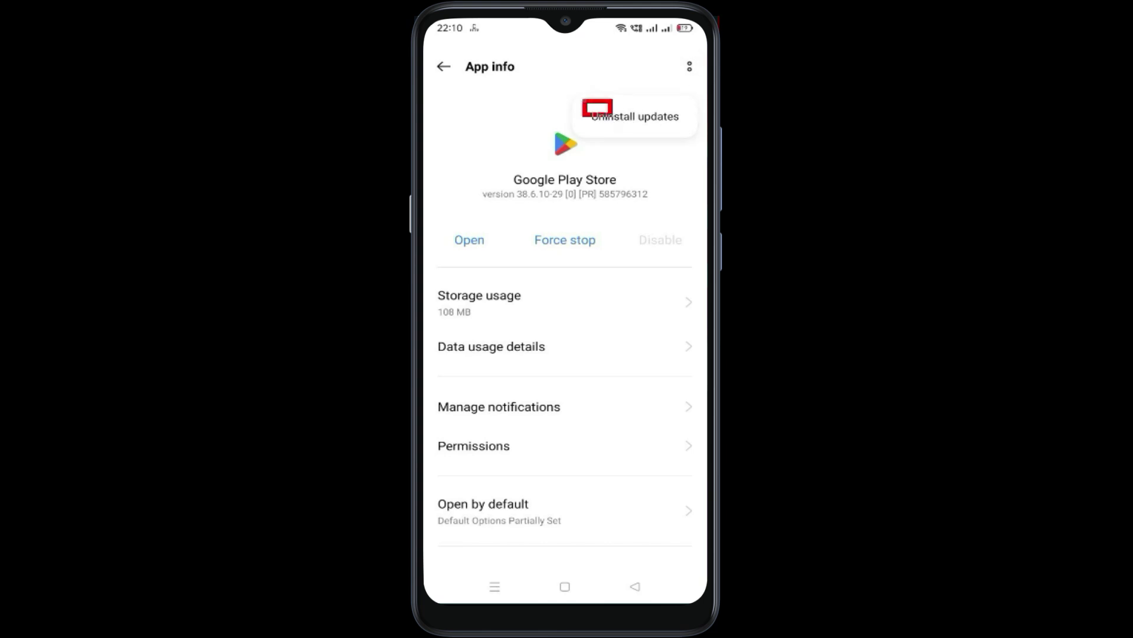
pyautogui.click(584, 100)
pyautogui.click(636, 116)
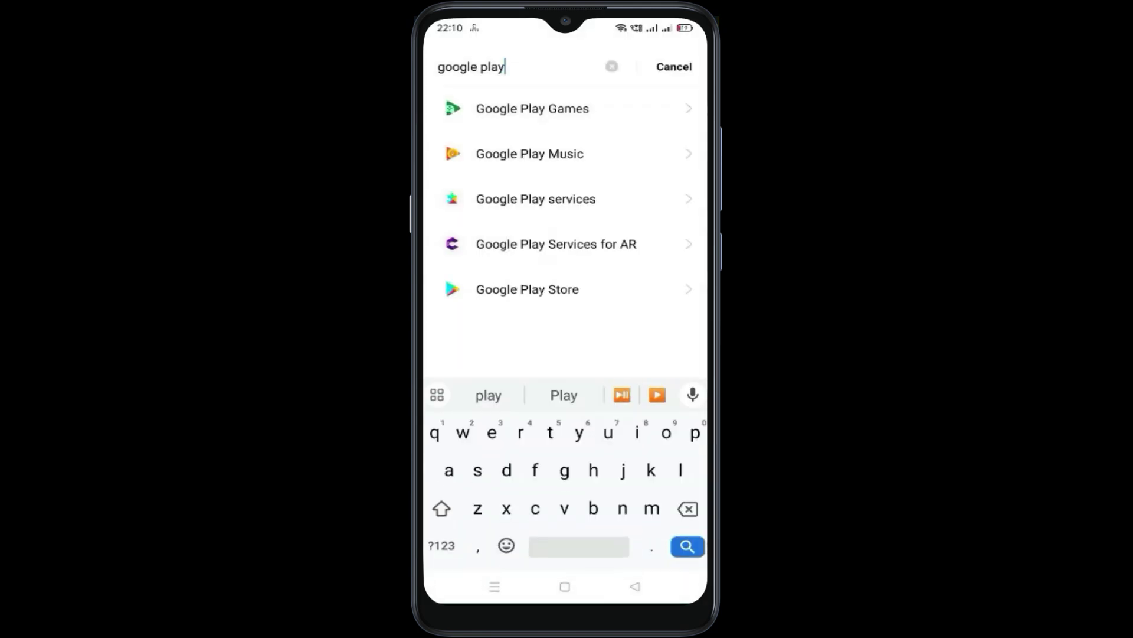
pyautogui.click(634, 586)
# Search installed apps for 'google play se' and open Google Play services' App info.
pyautogui.click(635, 586)
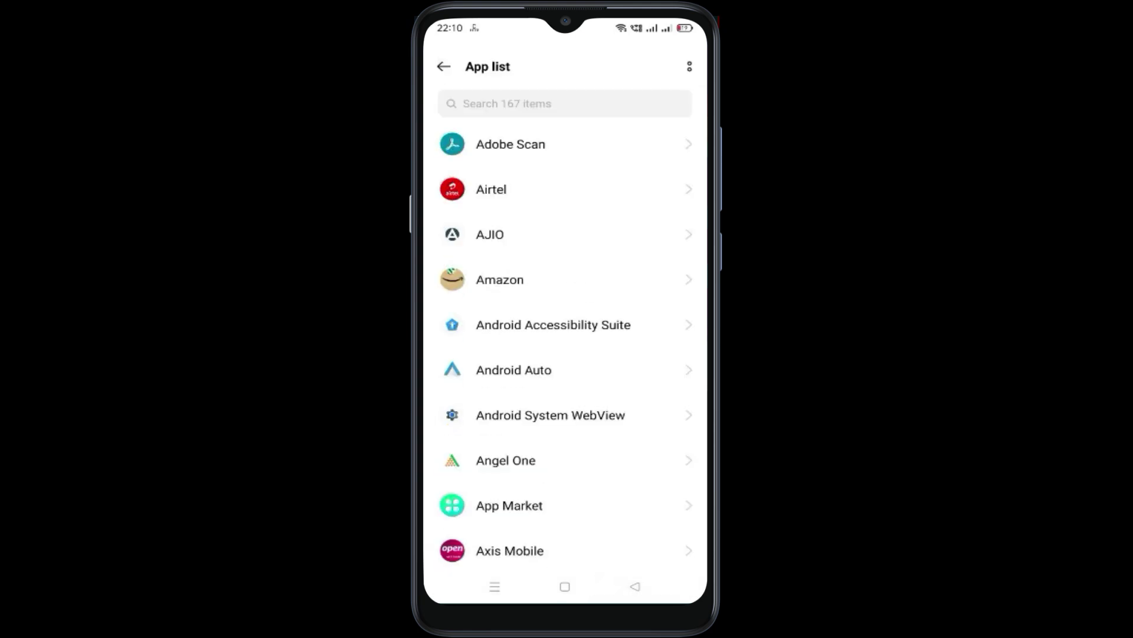
pyautogui.click(555, 103)
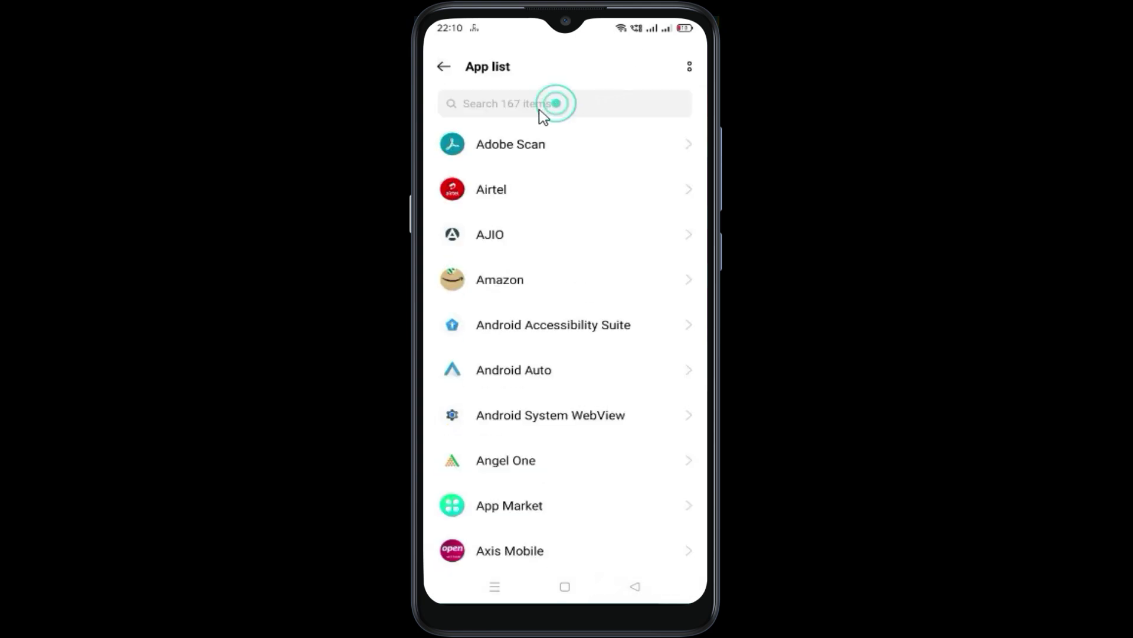
pyautogui.click(539, 107)
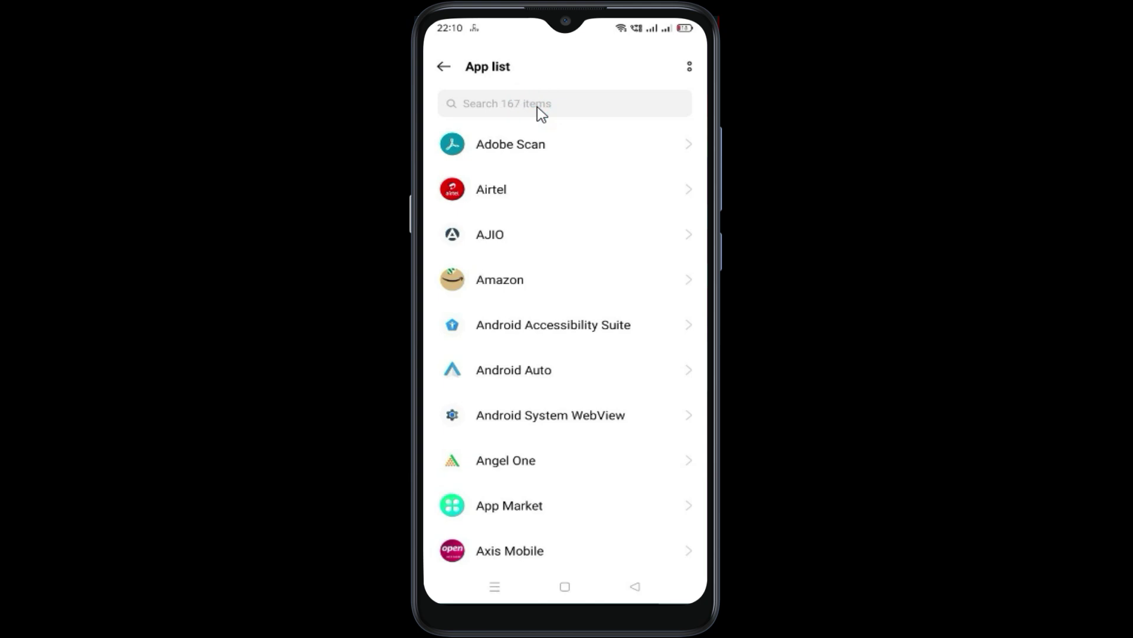
pyautogui.write('g')
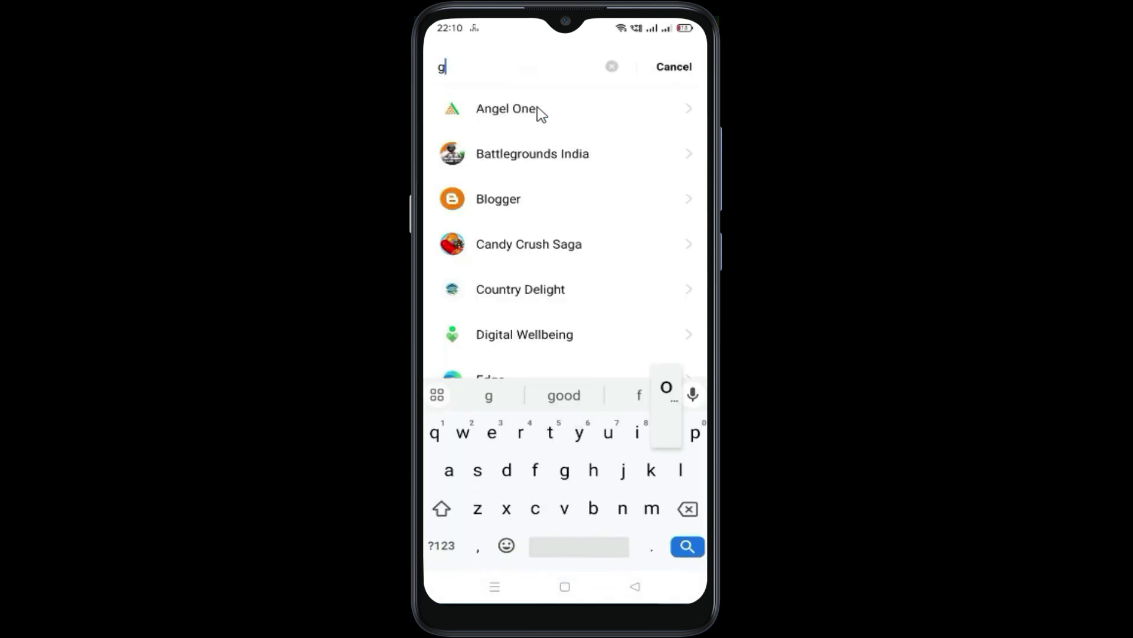
pyautogui.write('oo')
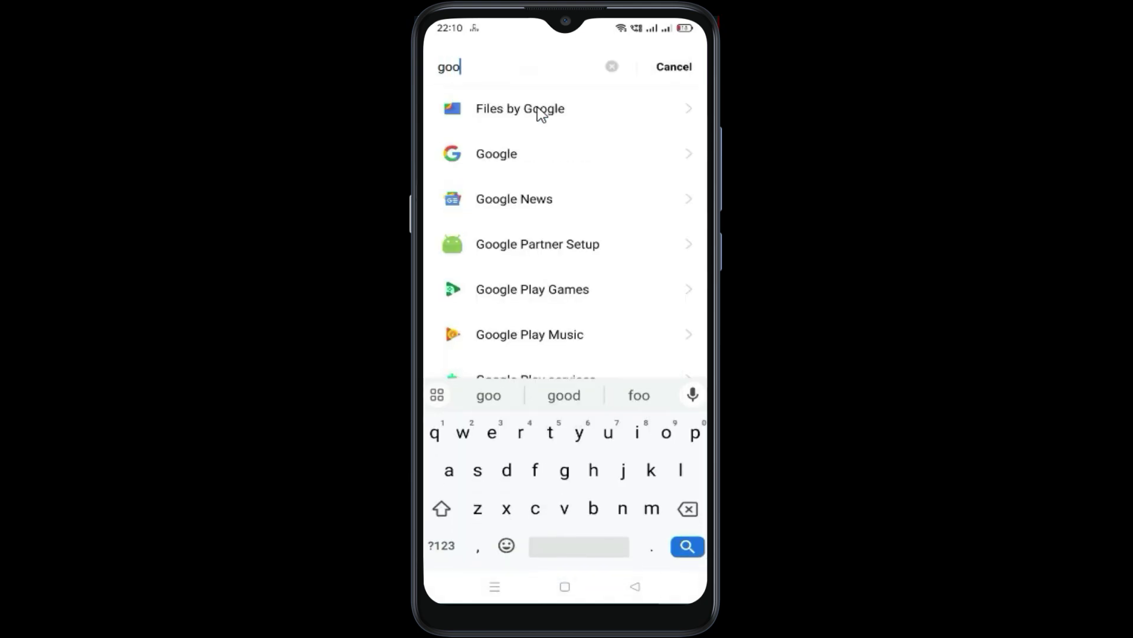
pyautogui.write('gle pal')
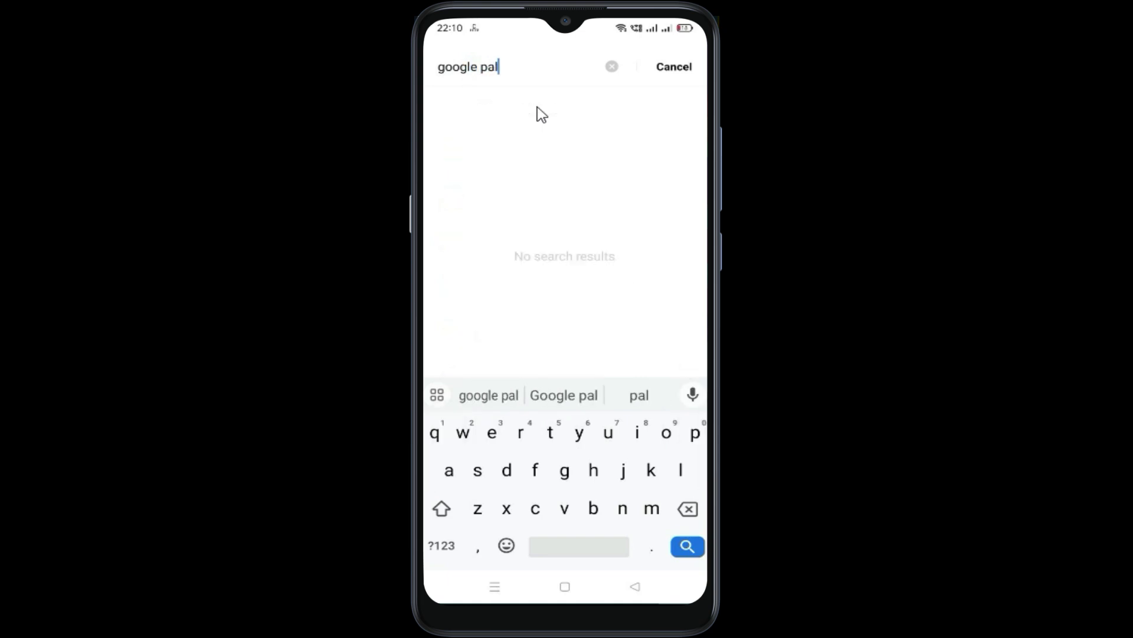
pyautogui.press('BackSpace')
pyautogui.press('BackSpace')
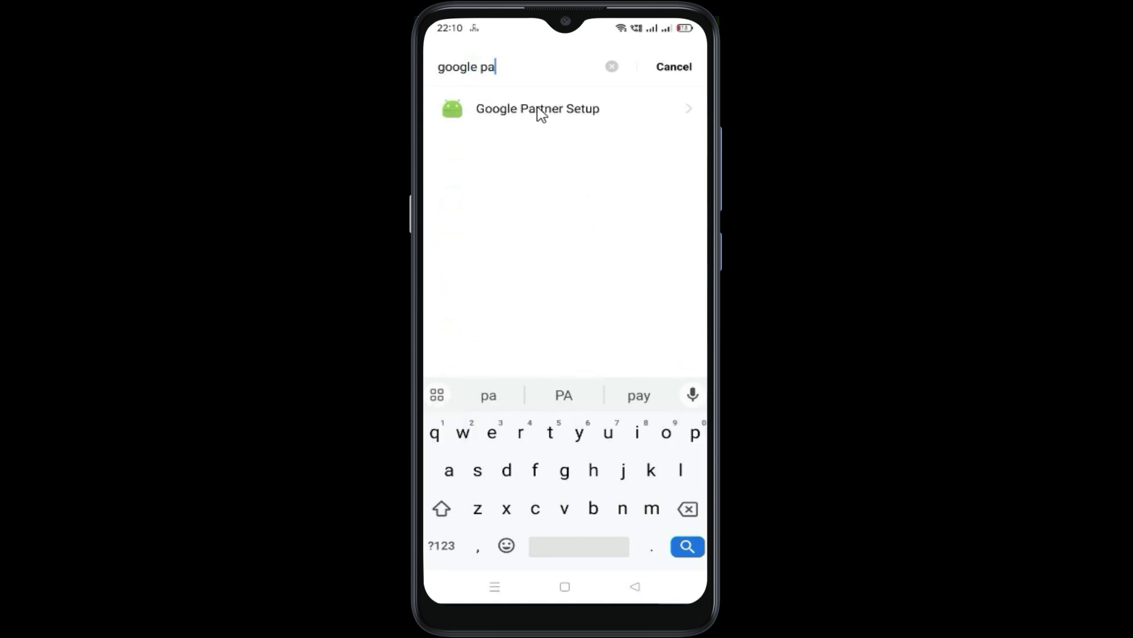
pyautogui.write('lay')
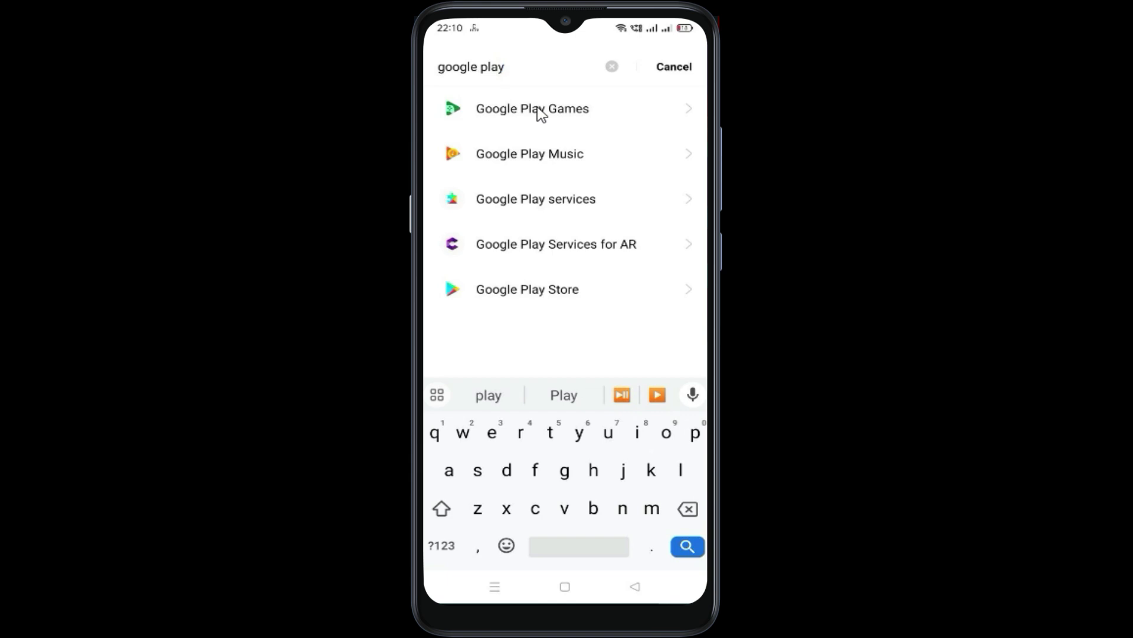
pyautogui.write('se')
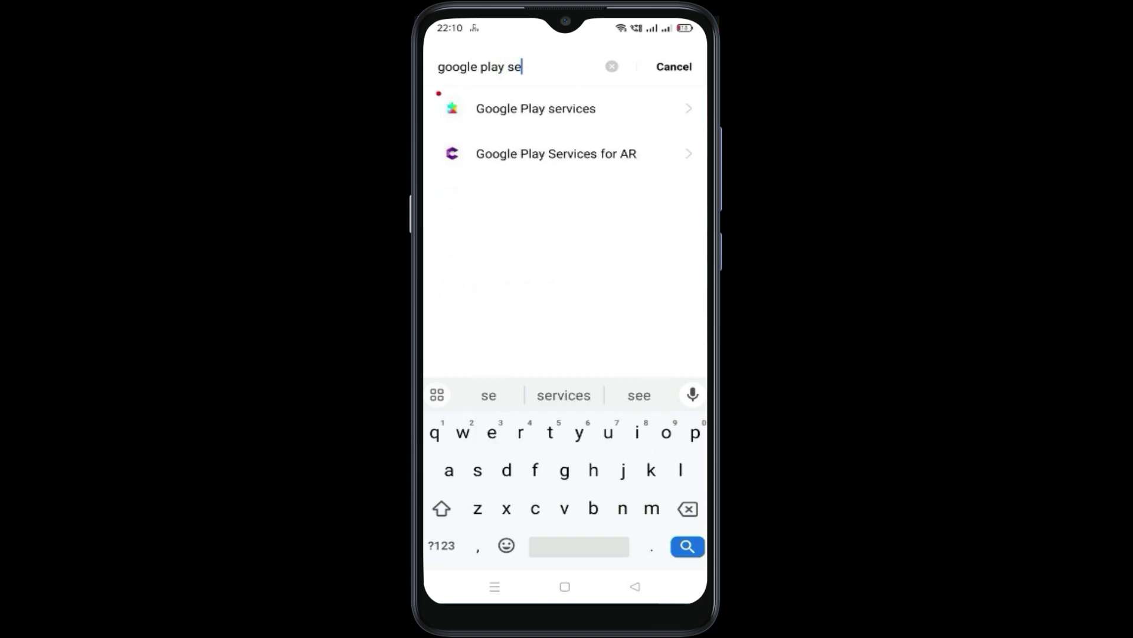
pyautogui.click(632, 136)
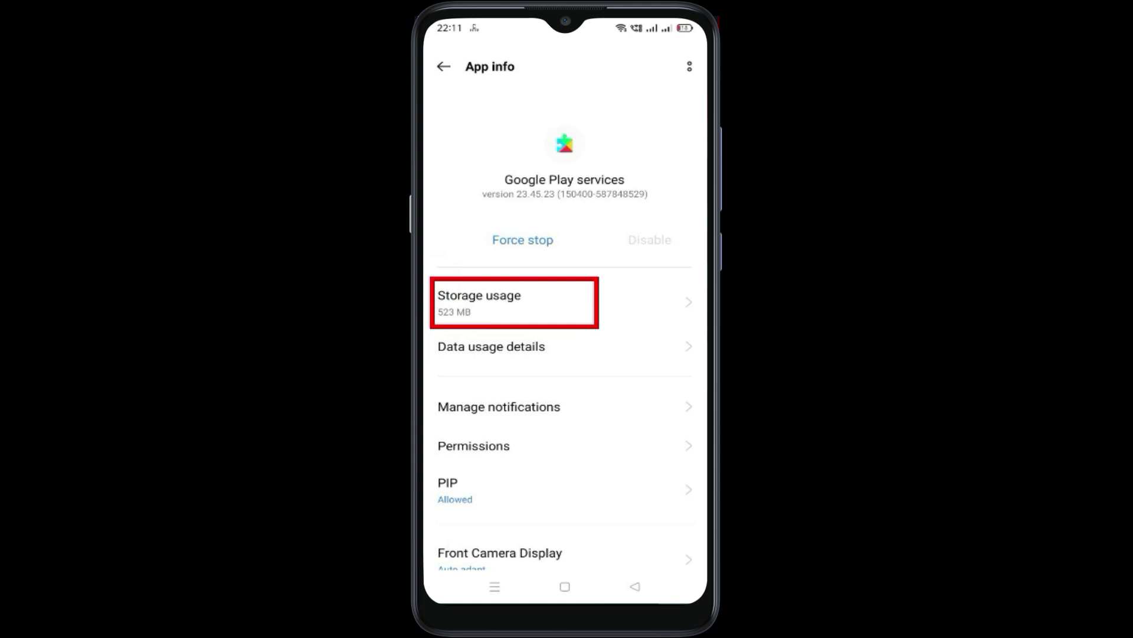
# Clear the Google Play services cache to 0 B, attempt clearing all data, then return to results.
pyautogui.click(598, 325)
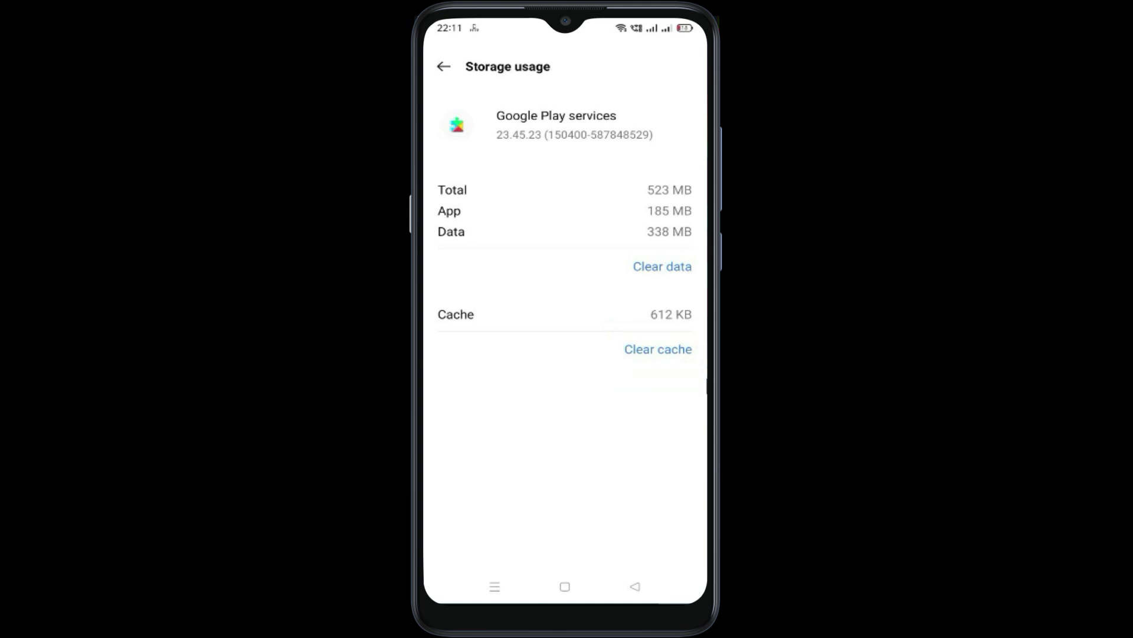
pyautogui.click(658, 348)
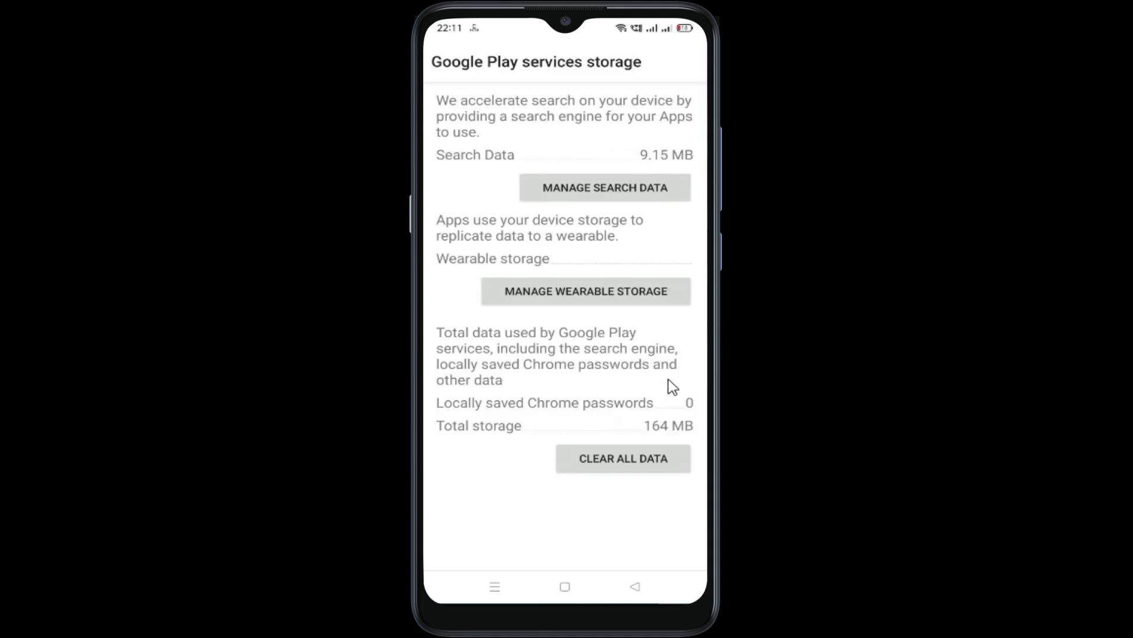
pyautogui.click(549, 426)
pyautogui.click(623, 458)
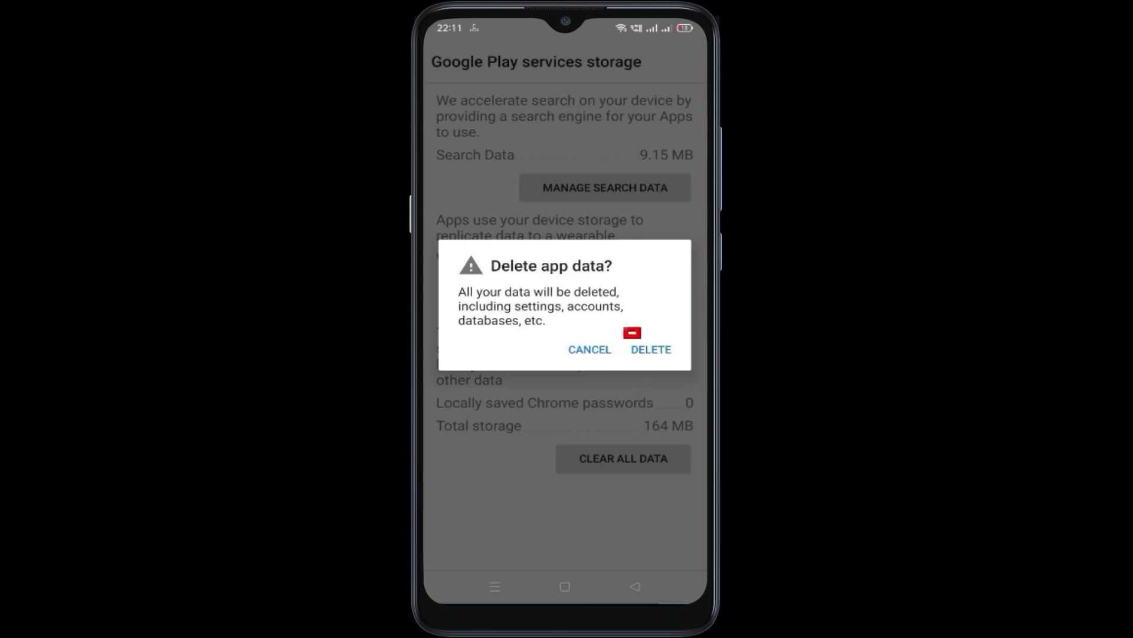
pyautogui.click(686, 371)
pyautogui.rightClick(684, 393)
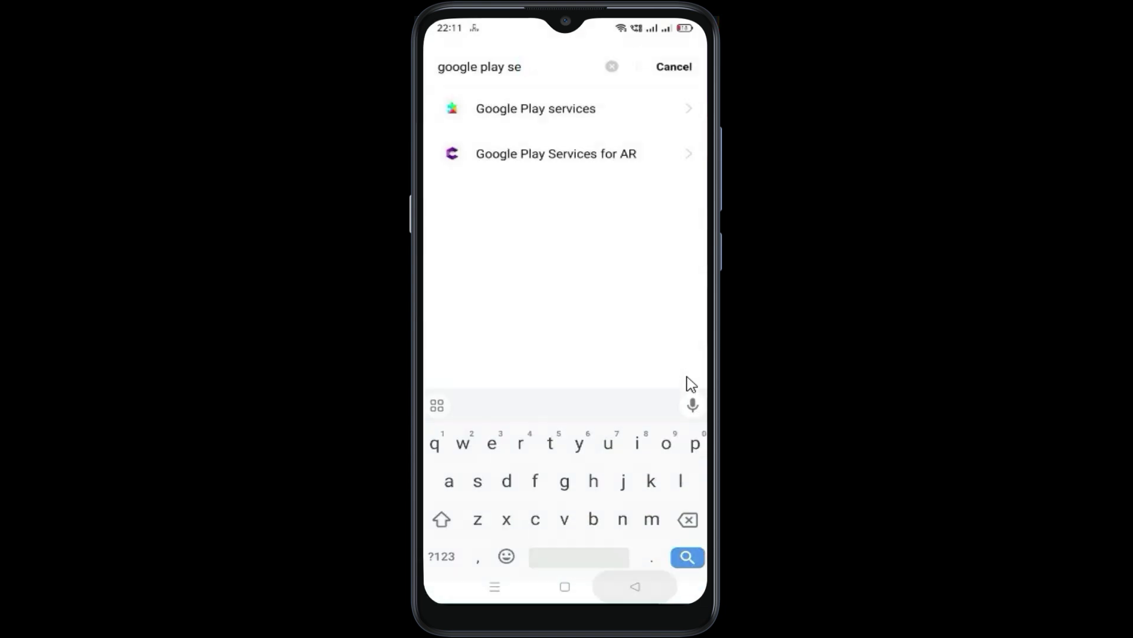
# Show system apps in App list (386 items) and search for 'download'.
pyautogui.rightClick(691, 383)
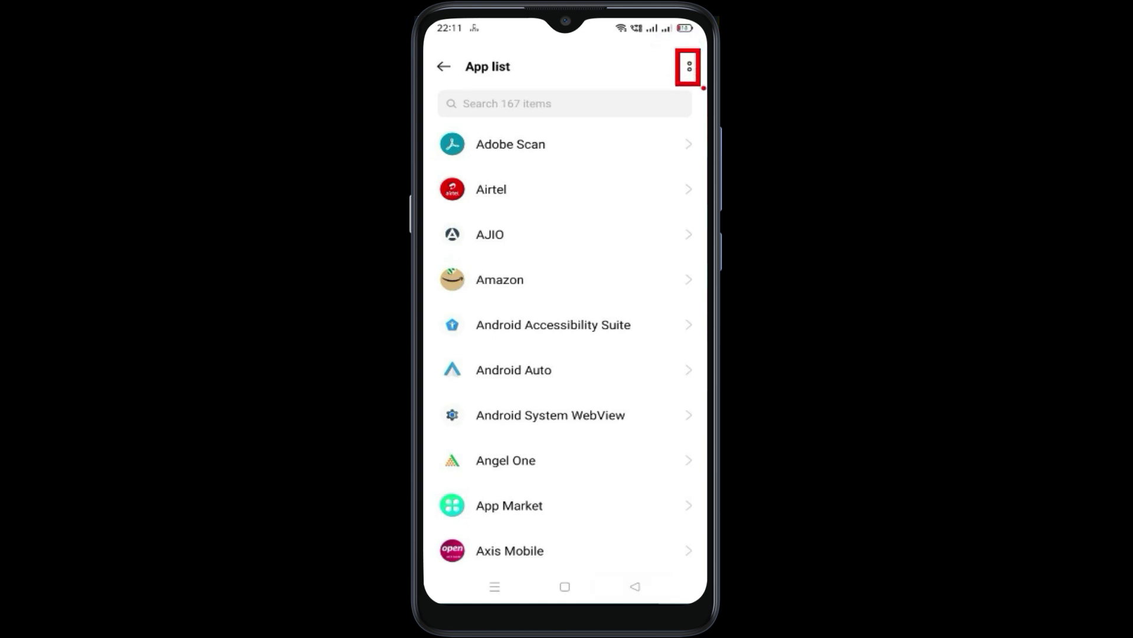
pyautogui.click(689, 67)
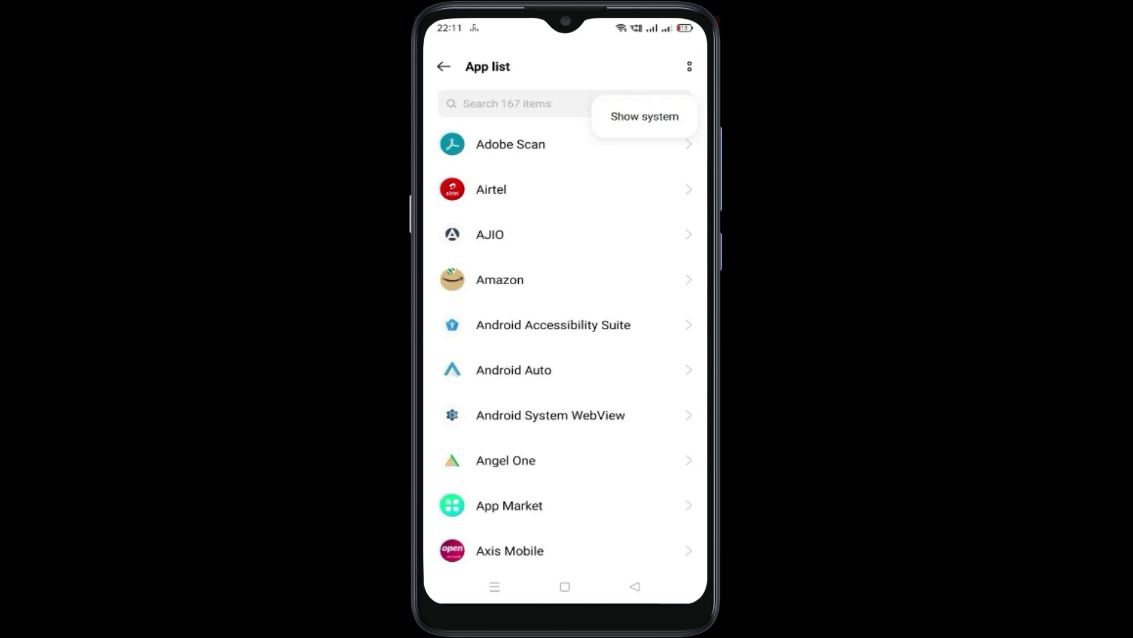
pyautogui.click(645, 116)
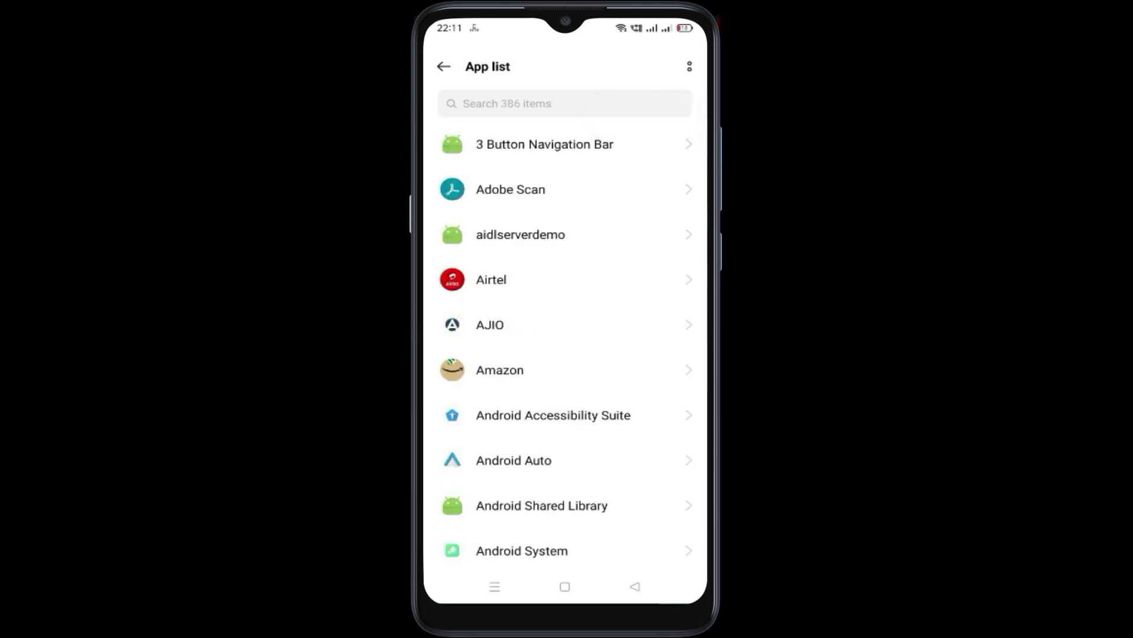
pyautogui.click(564, 103)
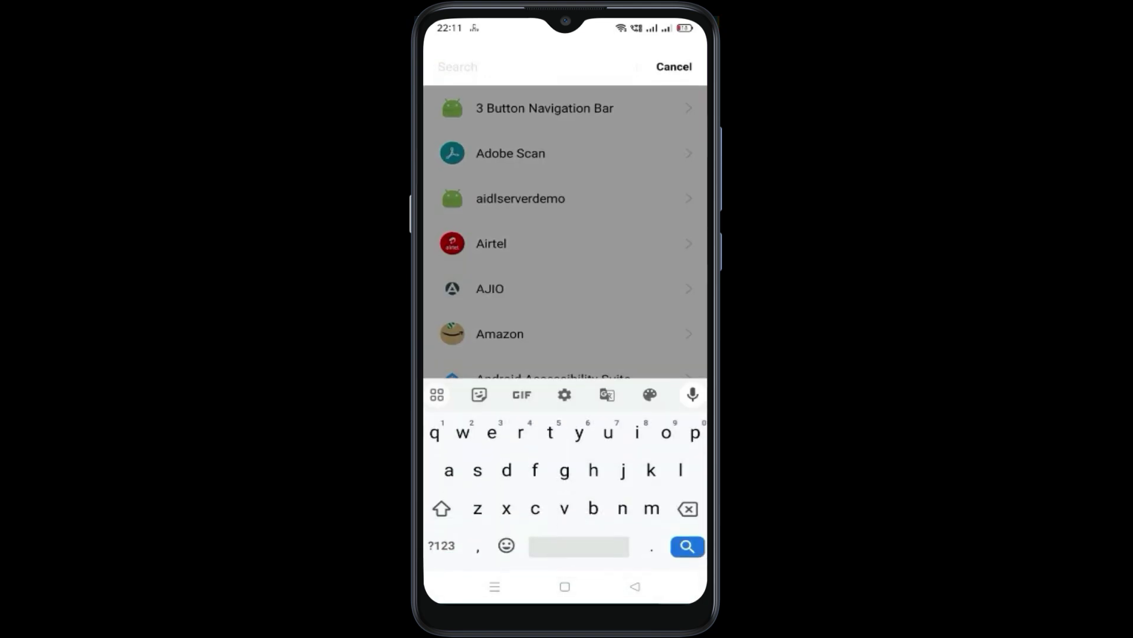
pyautogui.write('do')
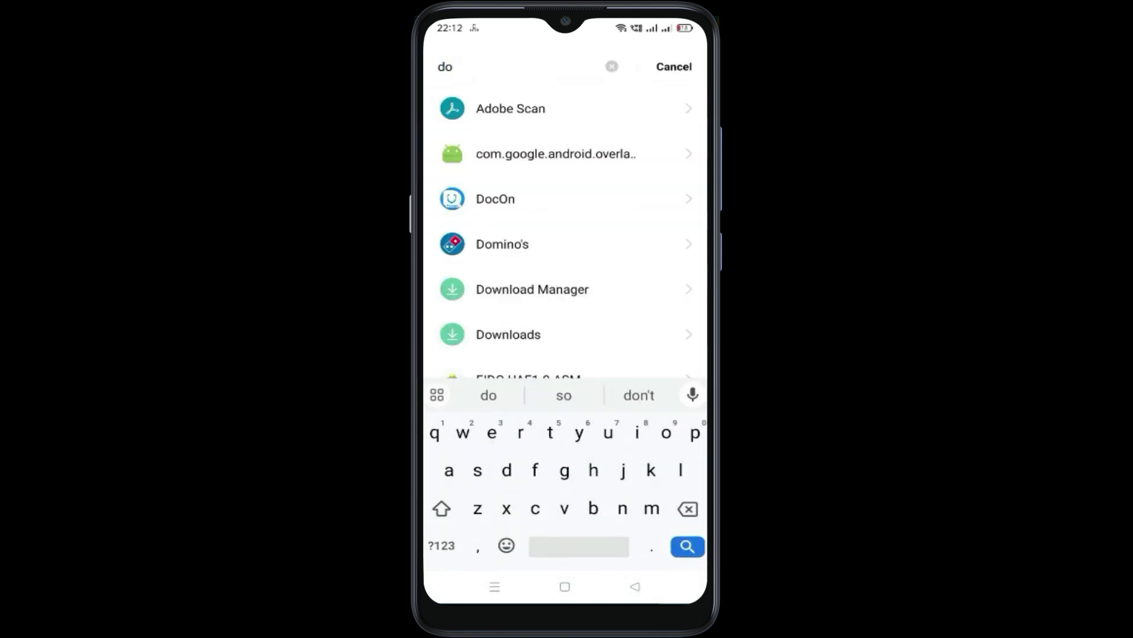
pyautogui.write('wnload')
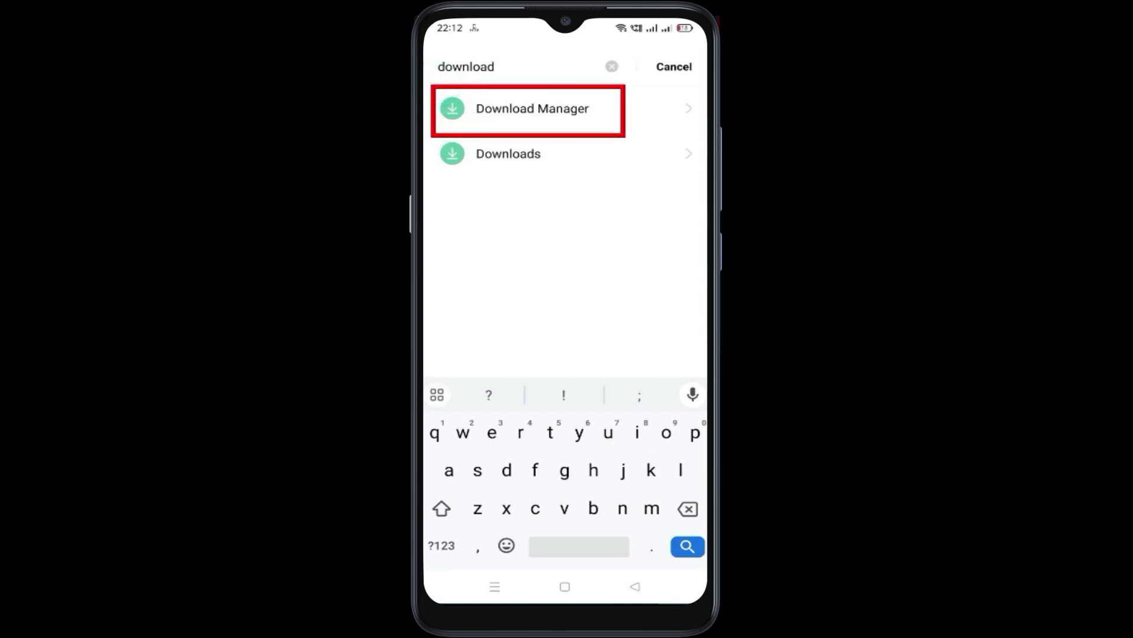
# Verify Download Manager storage shows 0 B data and 0 B cache, then back out to the home screen.
pyautogui.click(626, 137)
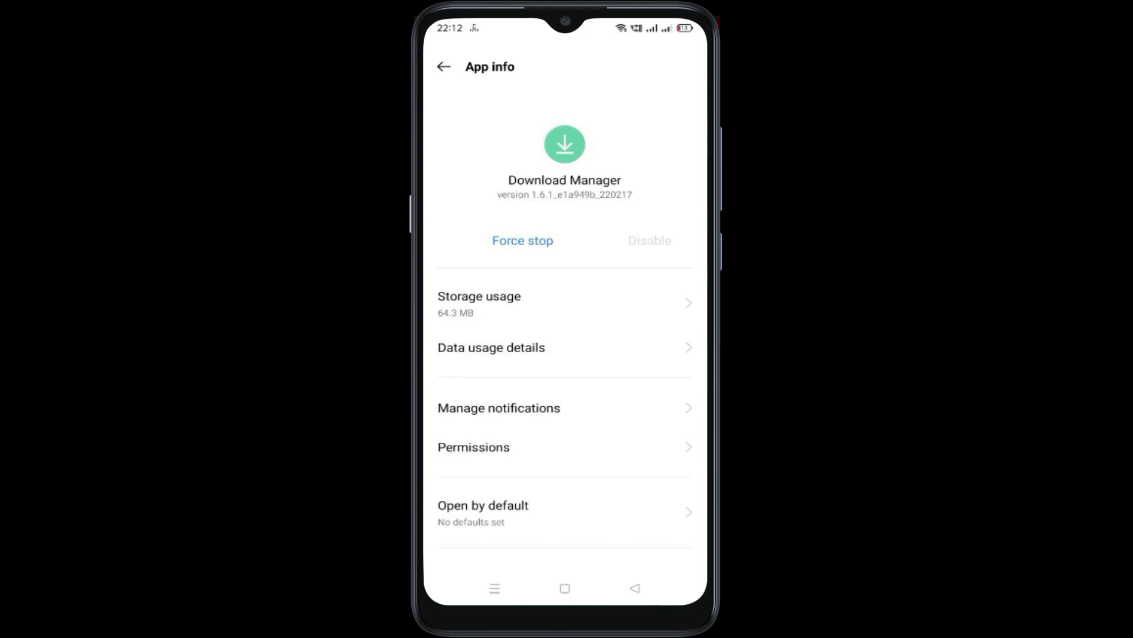
pyautogui.click(480, 302)
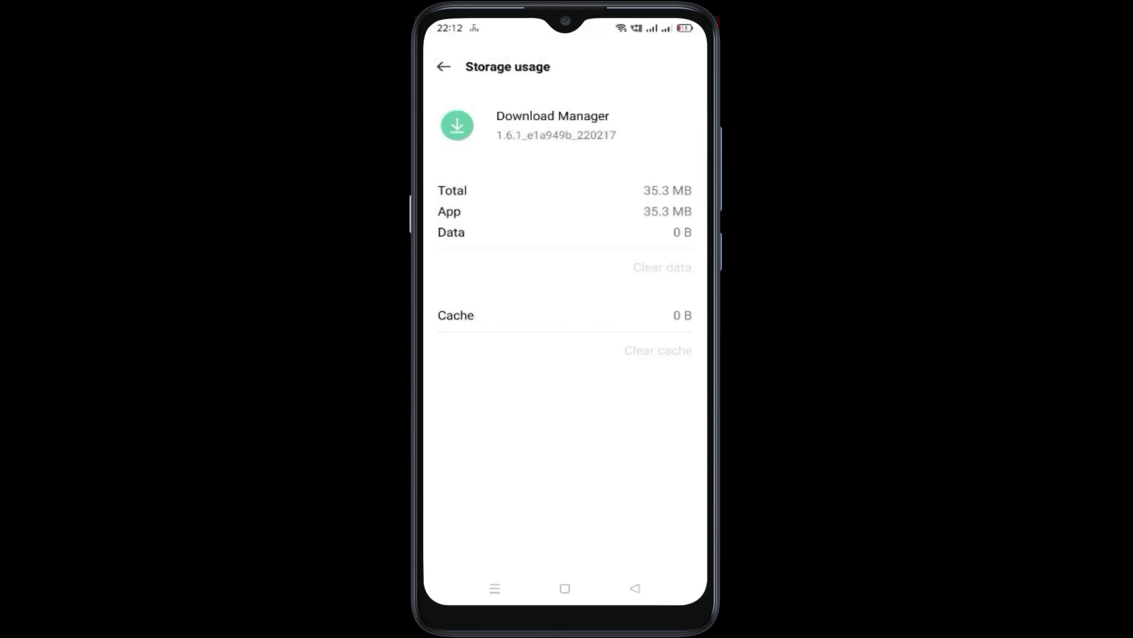
pyautogui.click(634, 588)
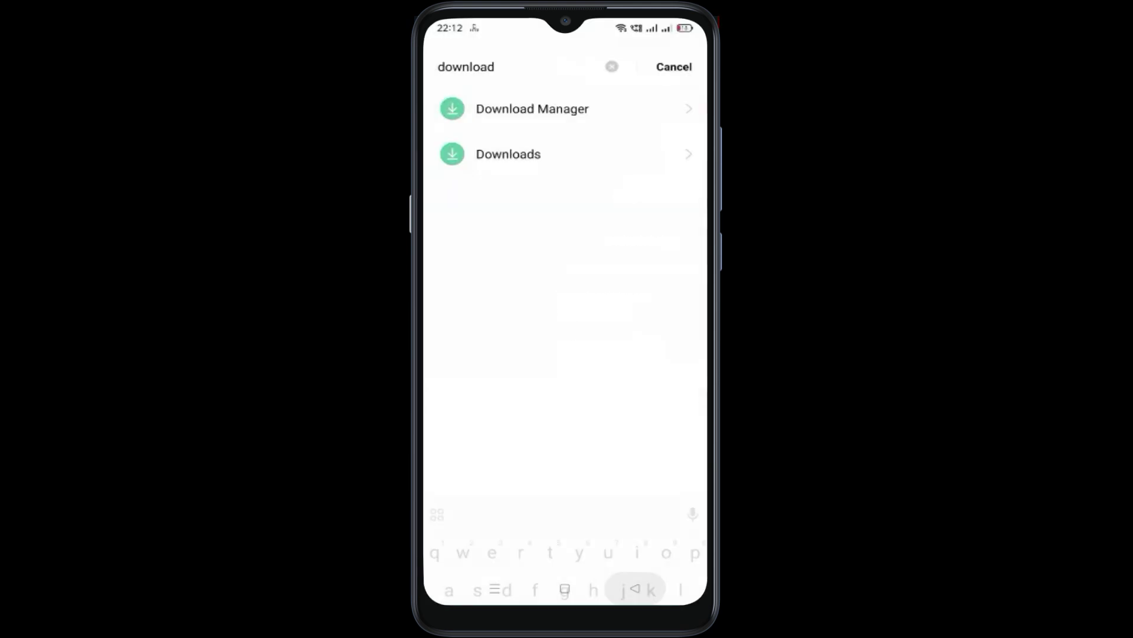
pyautogui.click(635, 588)
pyautogui.click(634, 588)
pyautogui.click(634, 587)
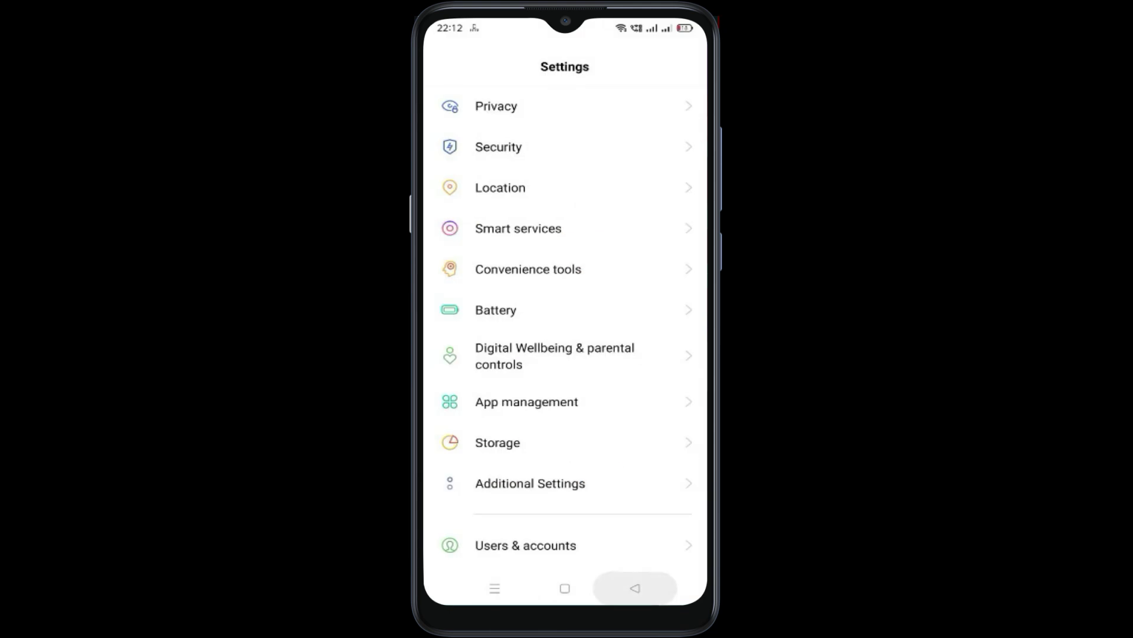